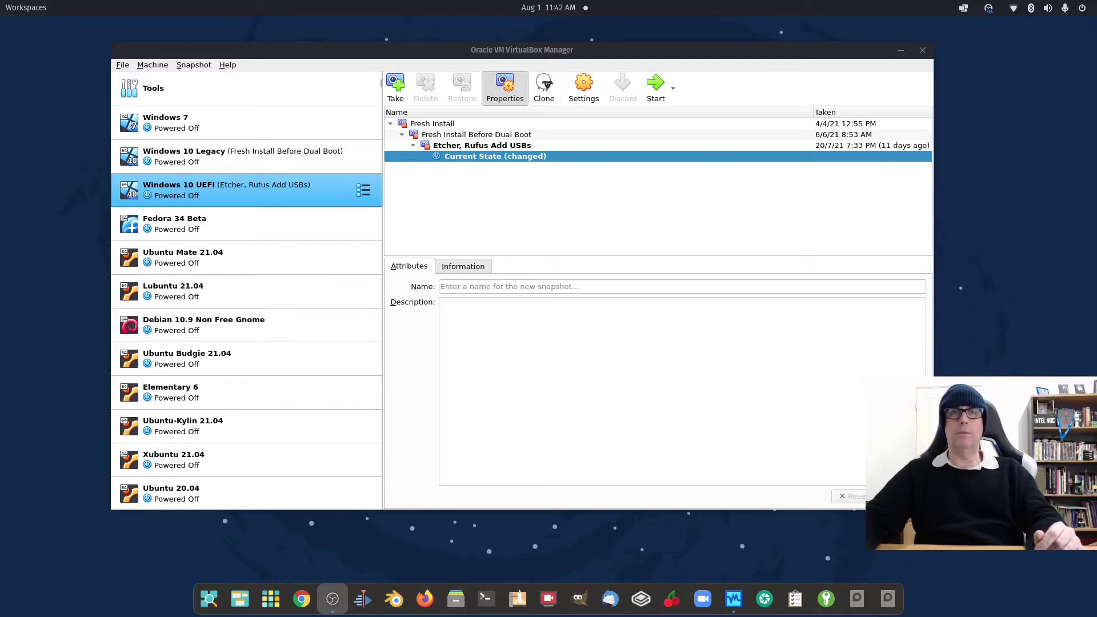
Swap the Guest Additions disc for ubuntu-20.04.2.0-desktop-amd64.iso in the Windows 10 UEFI VM's optical drive.
{"action": "key", "text": "ctrl+s"}
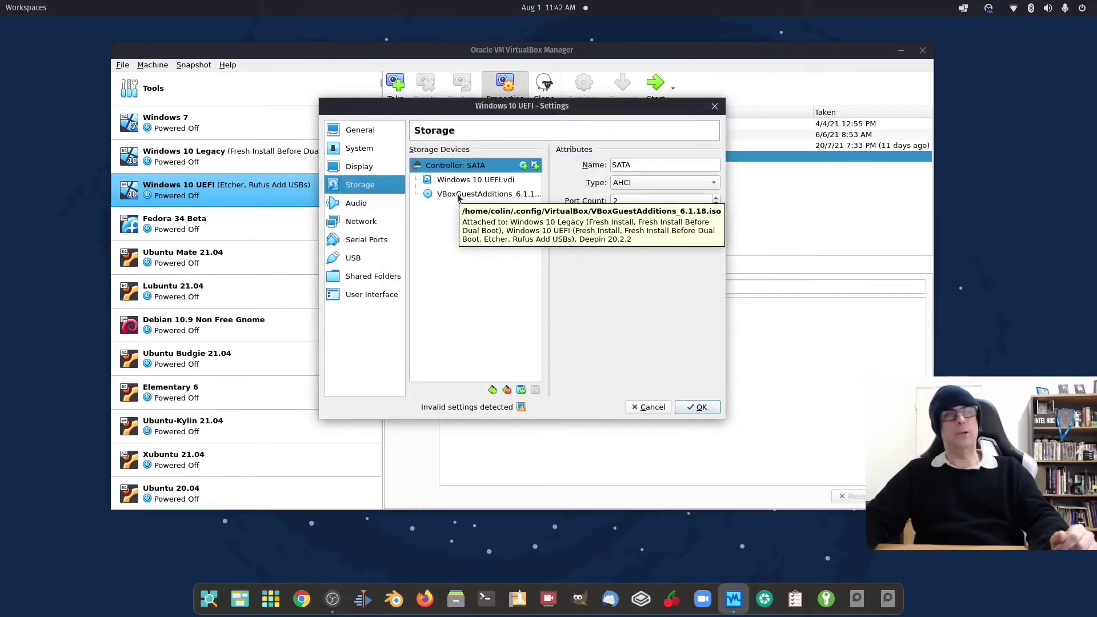
{"action": "left_click_drag", "start_coordinate": [459, 195], "coordinate": [664, 386]}
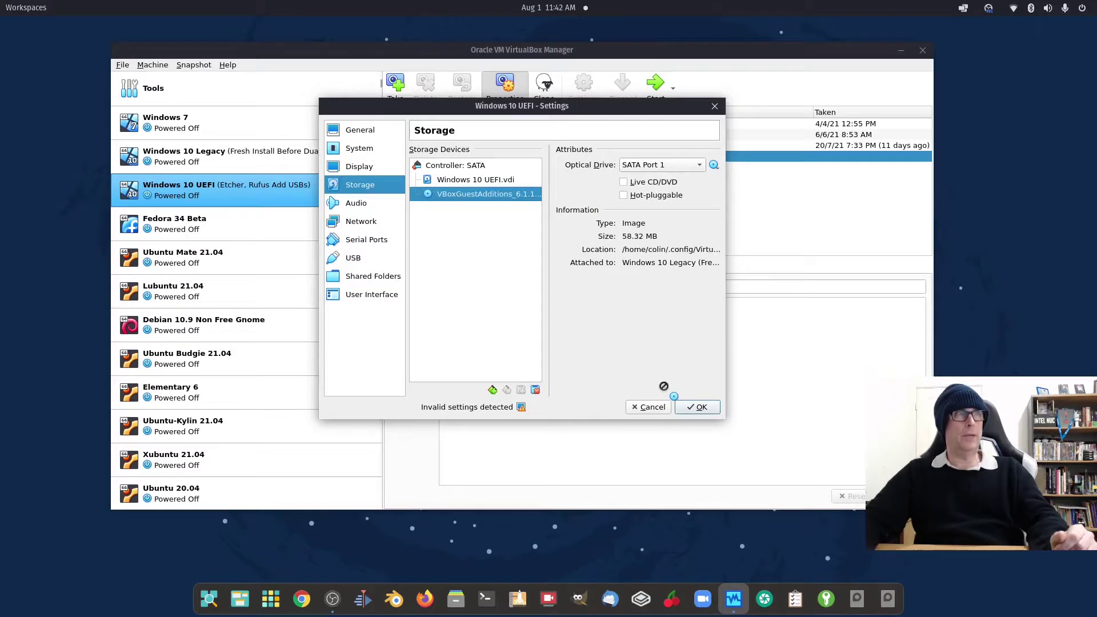
{"action": "left_click", "coordinate": [714, 165]}
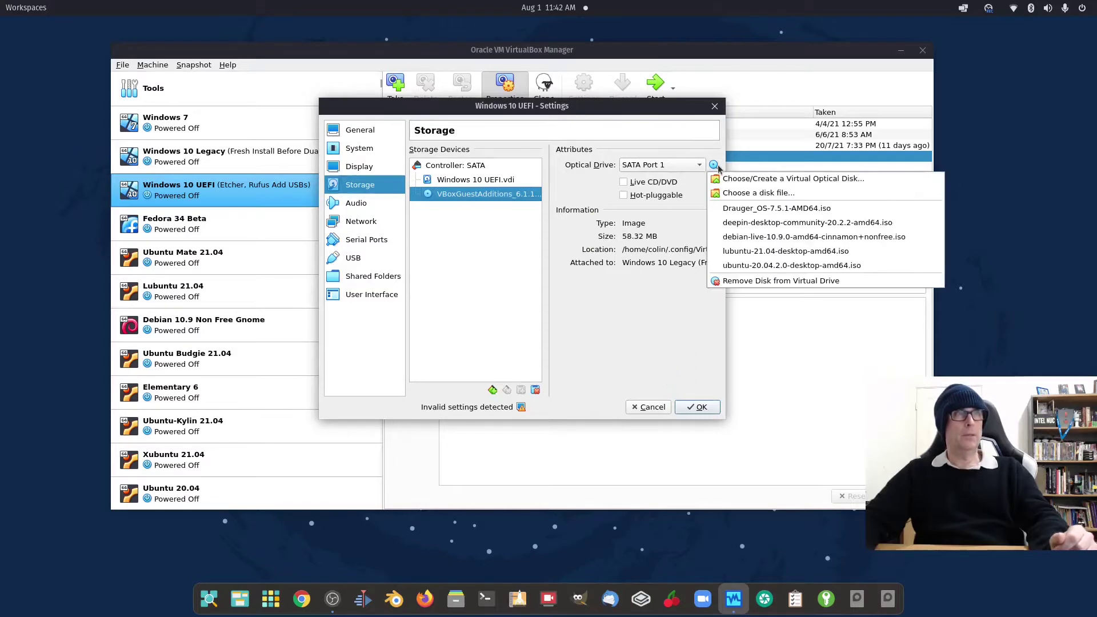
{"action": "left_click", "coordinate": [816, 265]}
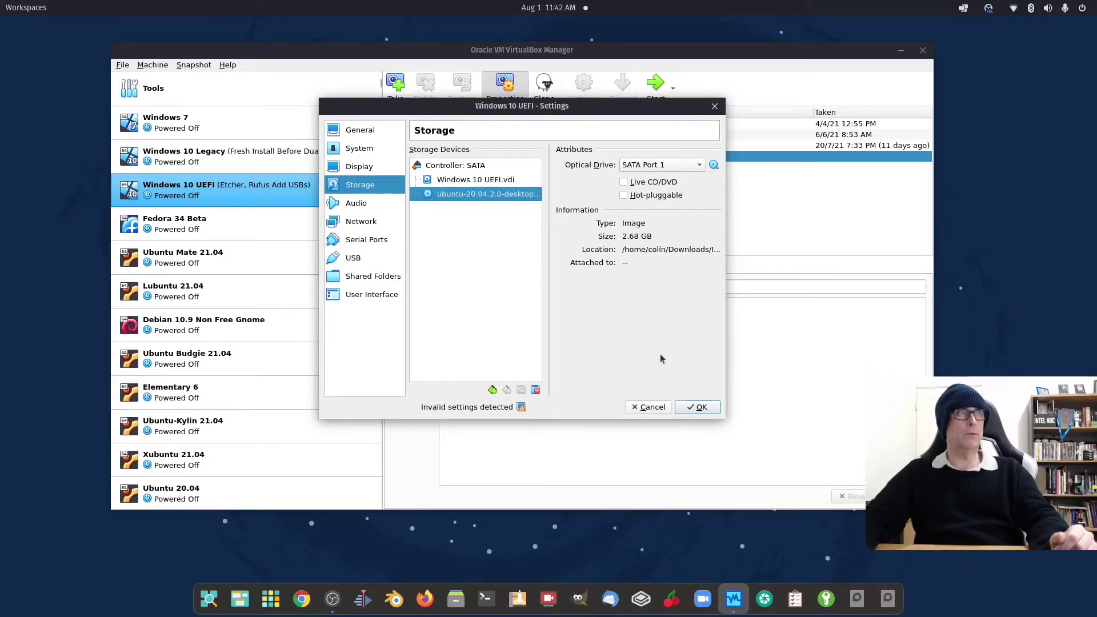
{"action": "left_click", "coordinate": [698, 407]}
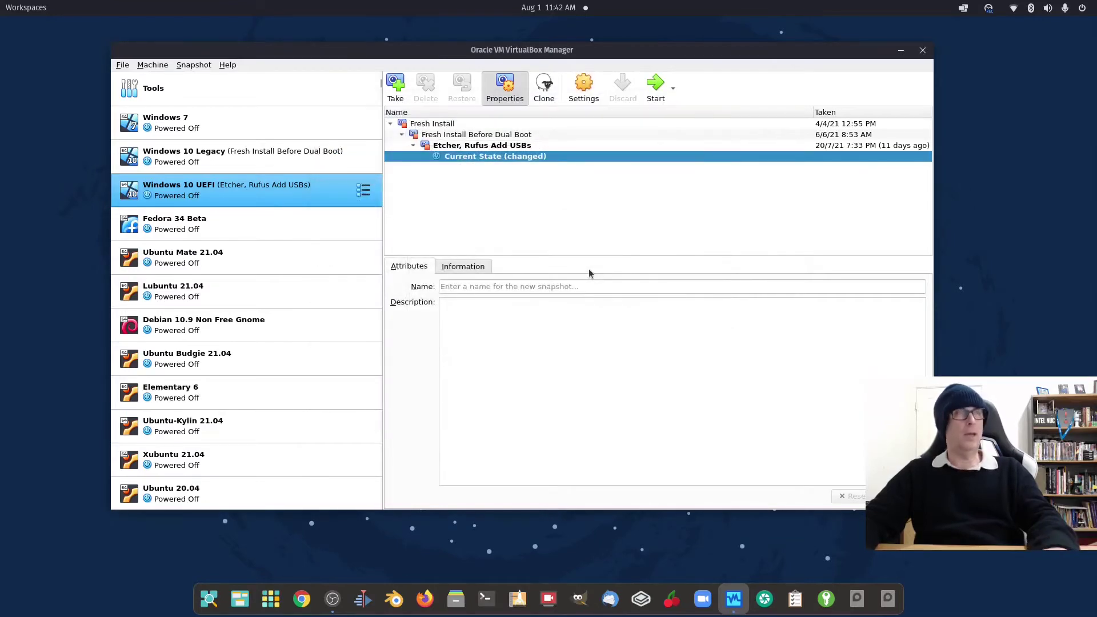
Start the Windows 10 UEFI VM and boot the UEFI VBOX CD-ROM entry from the firmware Boot Manager.
{"action": "left_click", "coordinate": [654, 86]}
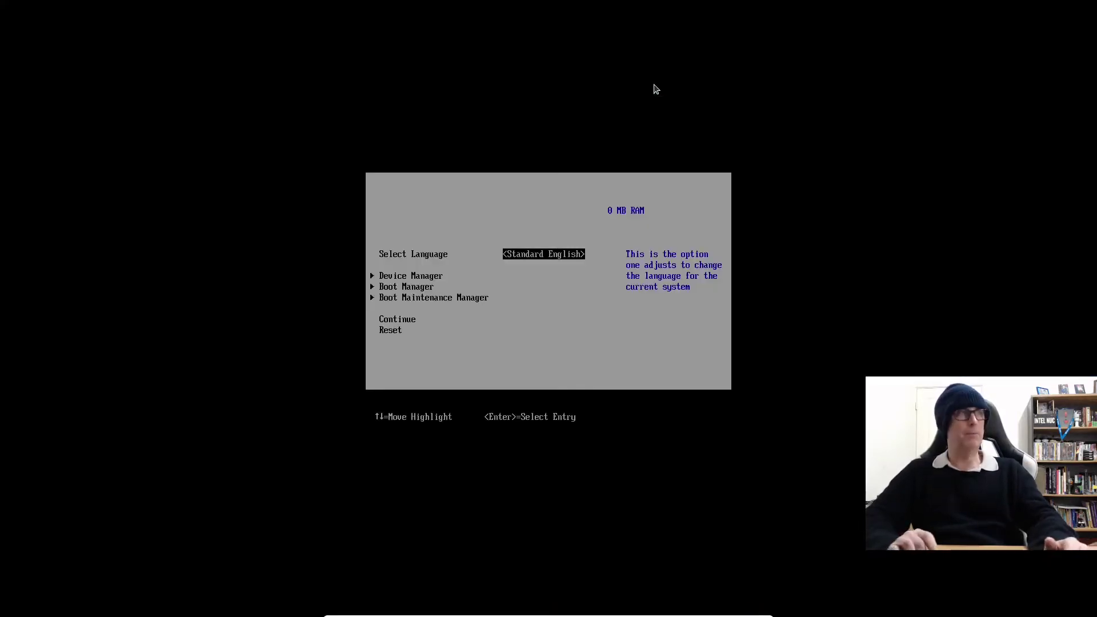
{"action": "key", "text": "Down"}
{"action": "key", "text": "Down"}
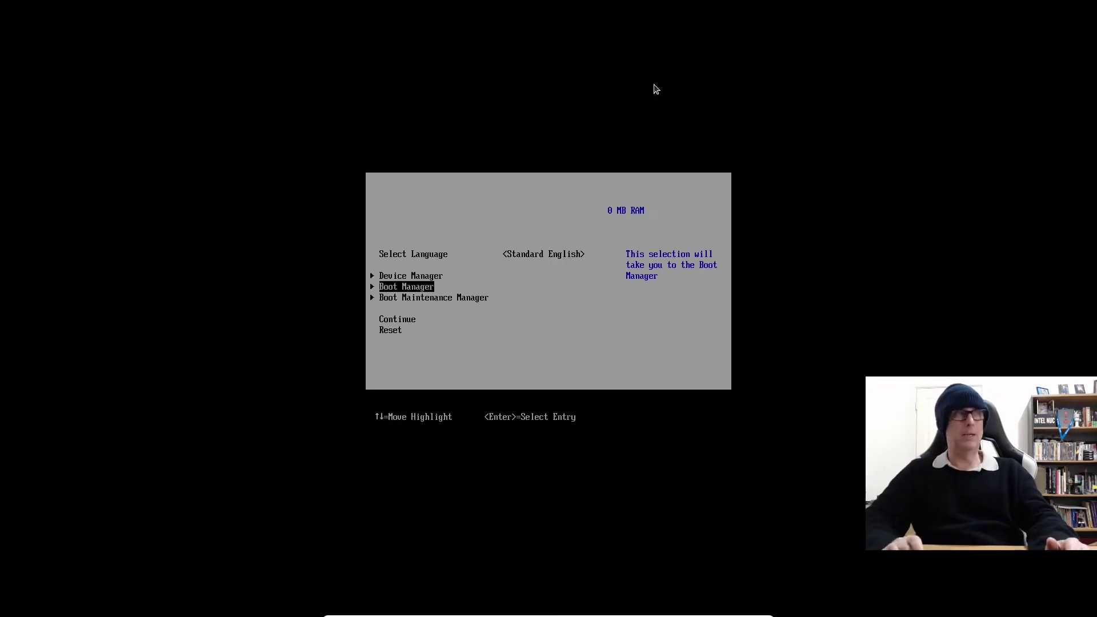
{"action": "key", "text": "Return"}
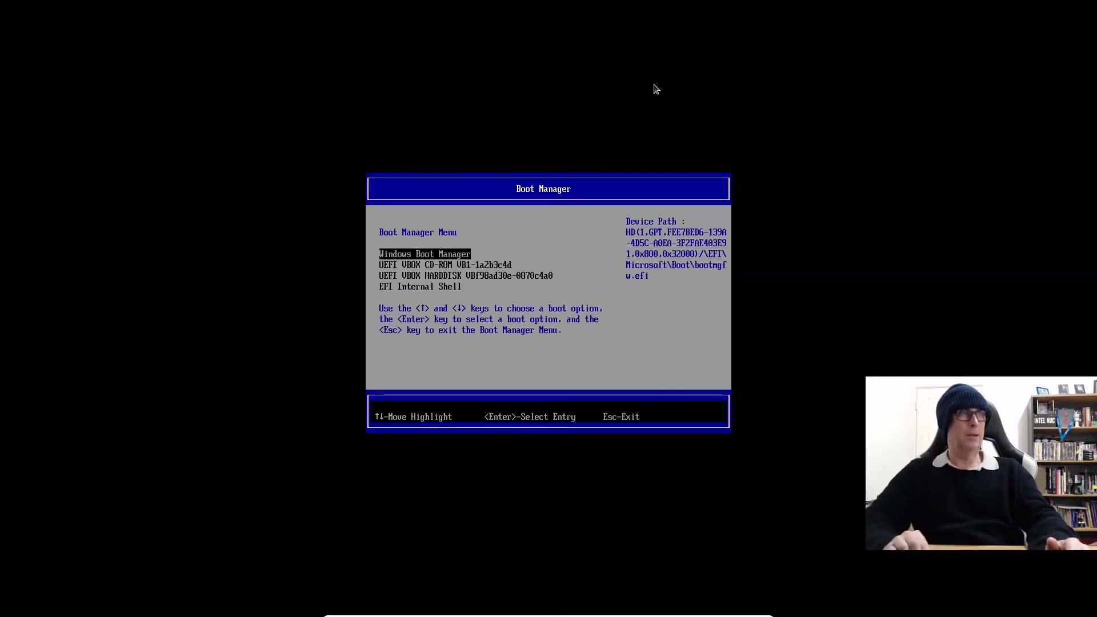
{"action": "key", "text": "Down"}
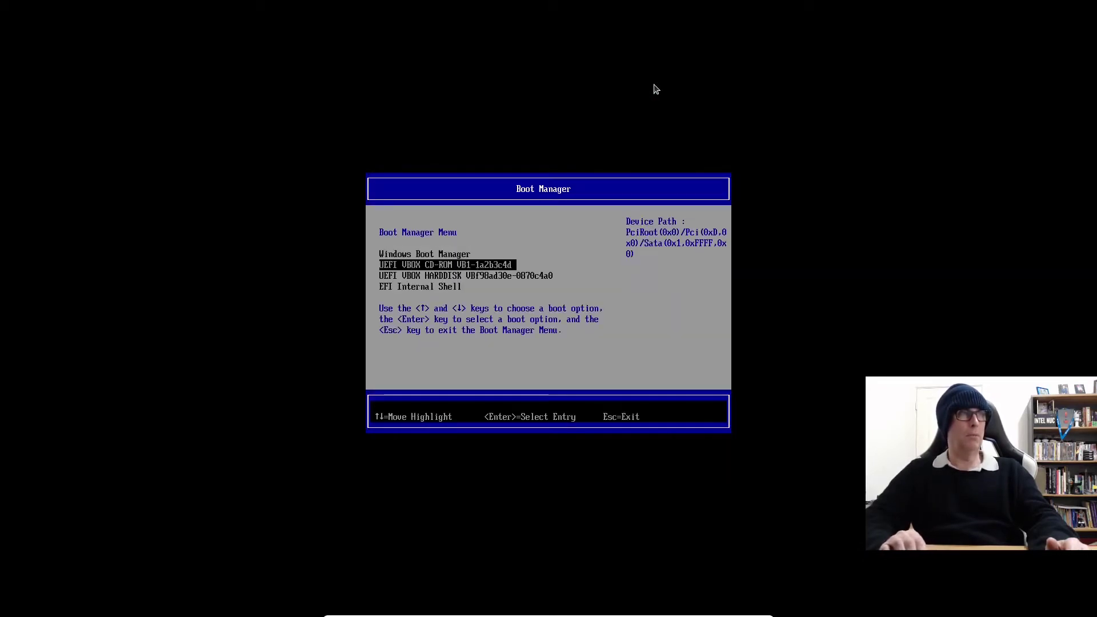
{"action": "key", "text": "Down"}
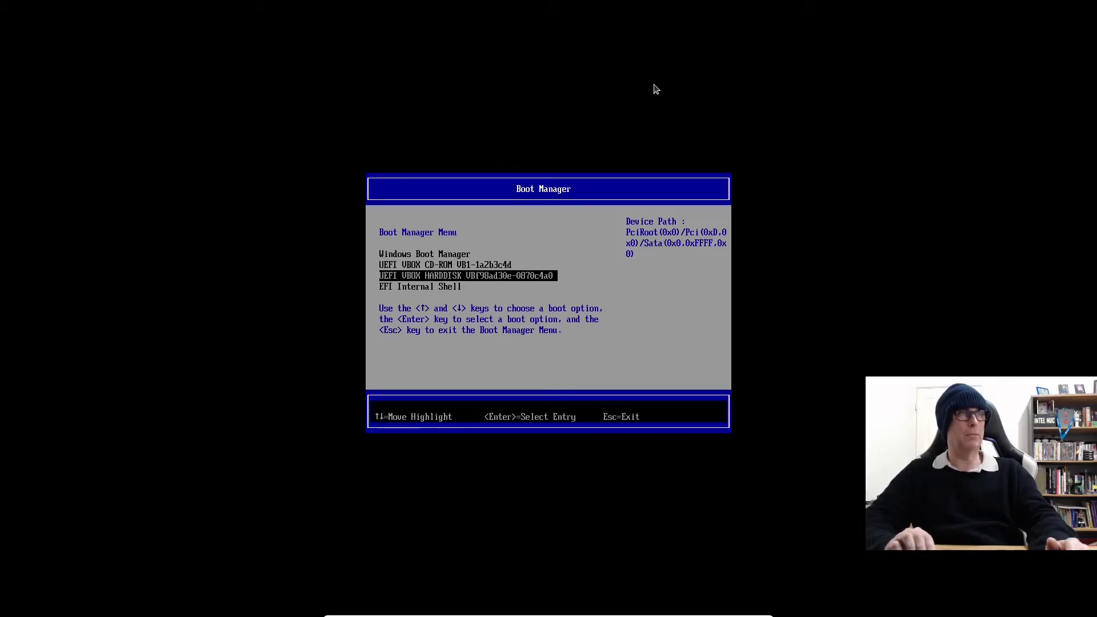
{"action": "key", "text": "Up"}
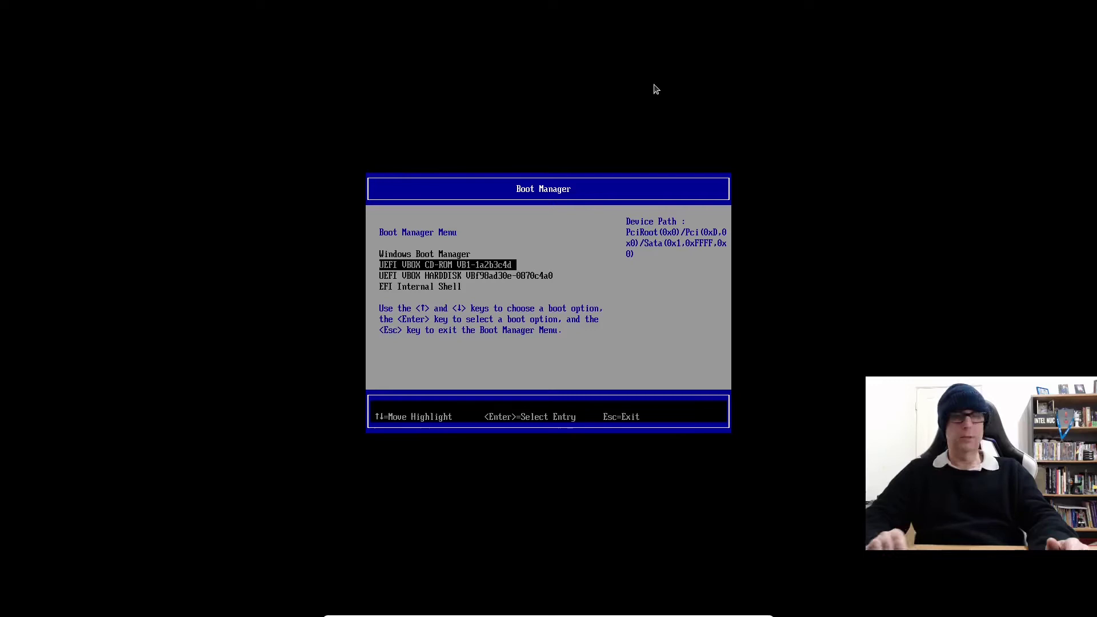
{"action": "key", "text": "Return"}
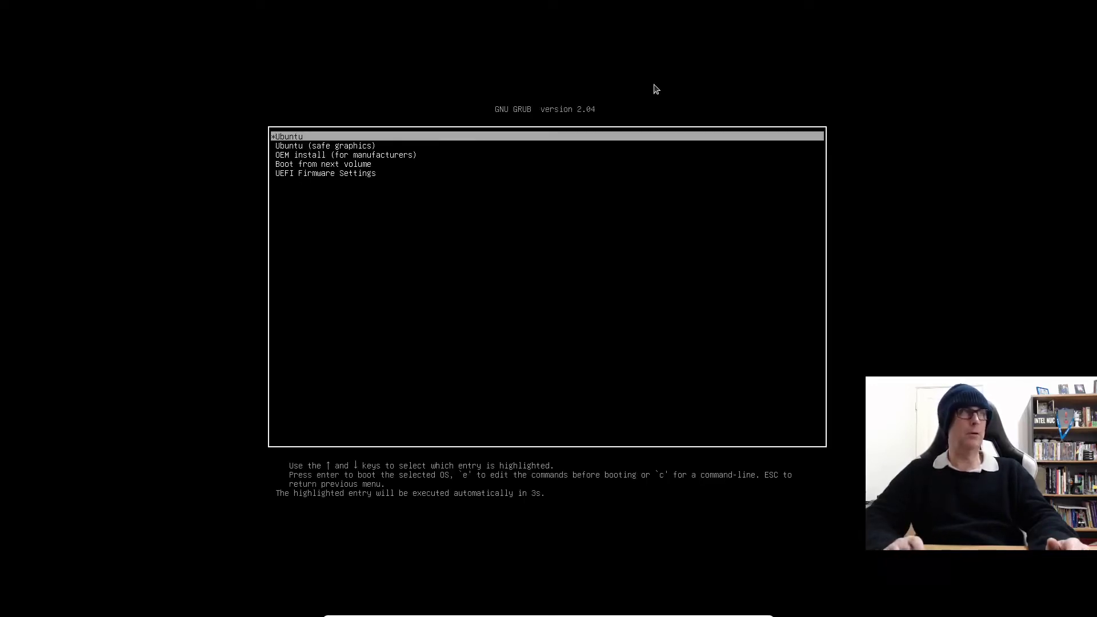
Boot the Ubuntu GRUB entry and choose Try Ubuntu to reach the live desktop.
{"action": "key", "text": "Return"}
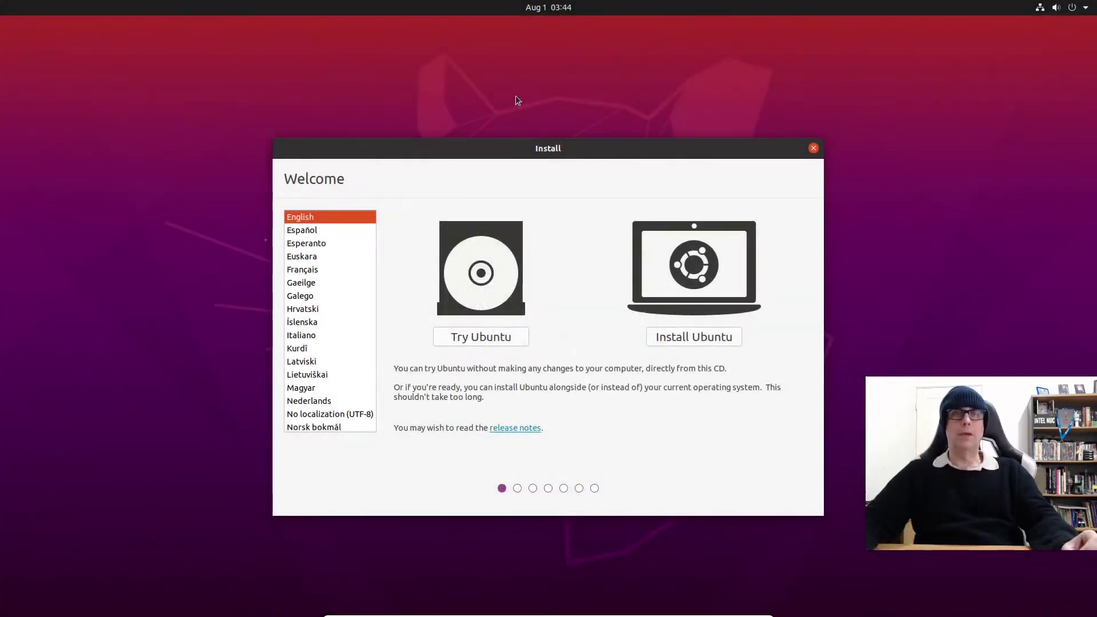
{"action": "left_click", "coordinate": [494, 339]}
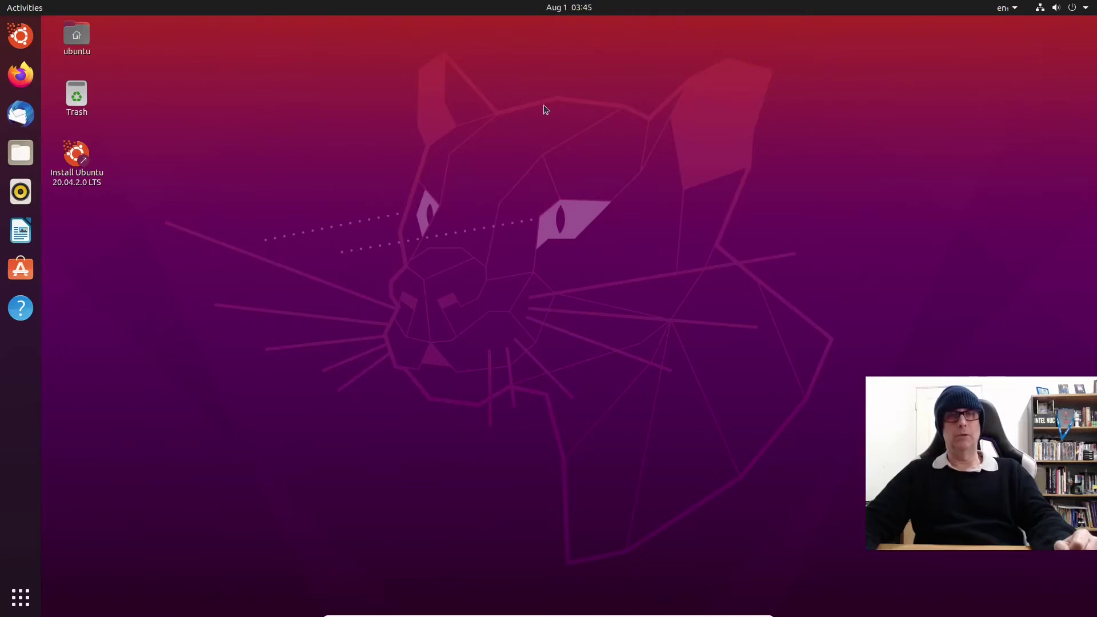
Launch GParted from the Activities search and check the disk selector list.
{"action": "key", "text": "super"}
{"action": "type", "text": "glpart"}
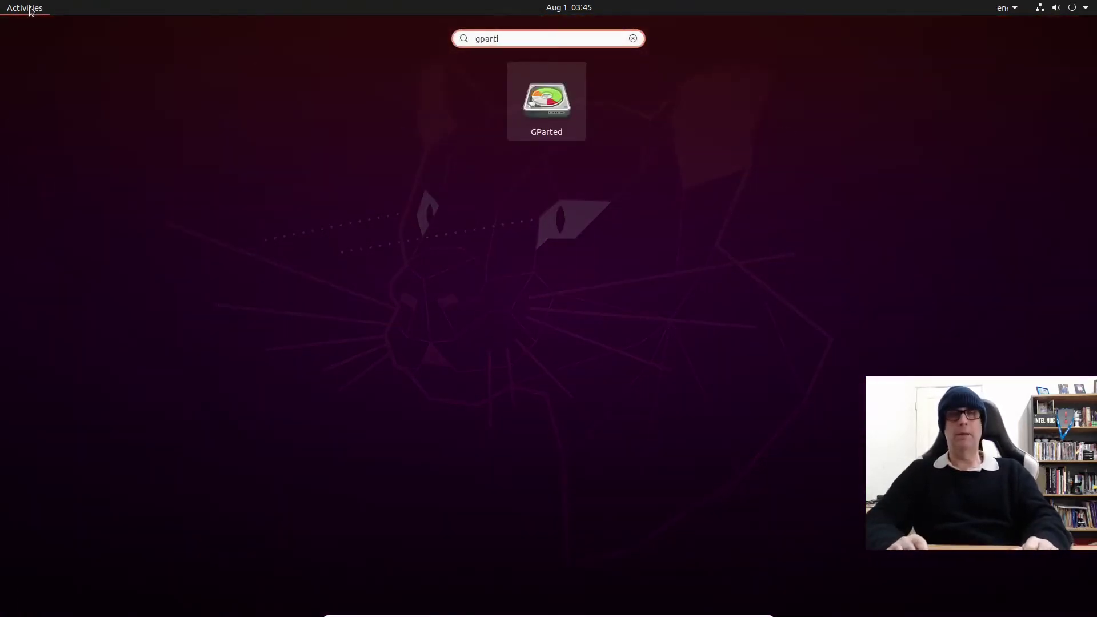
{"action": "key", "text": "Return"}
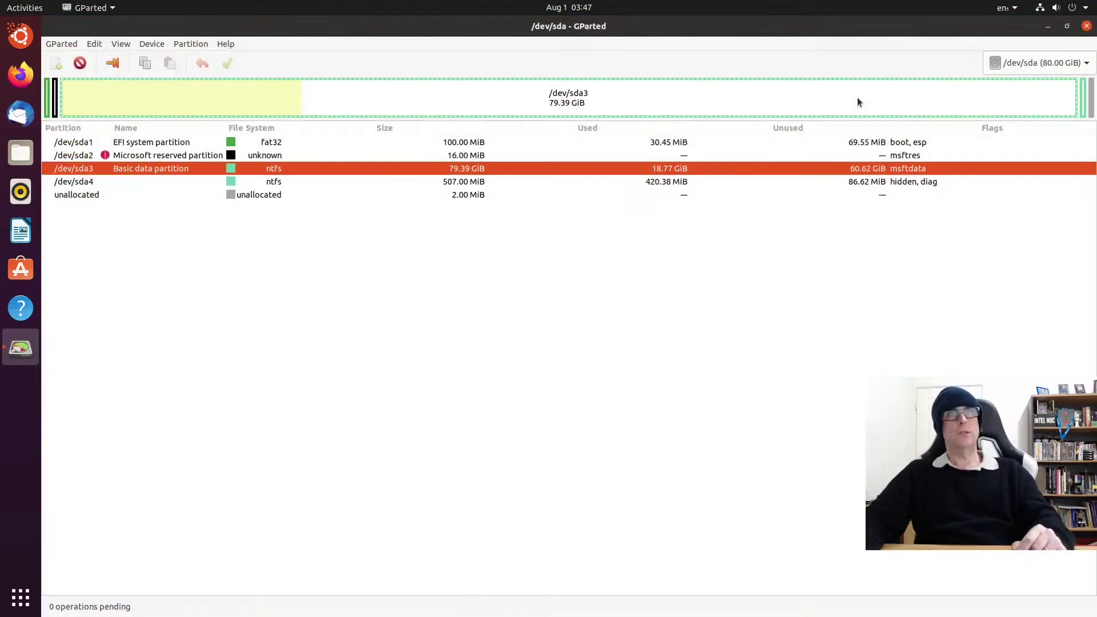
{"action": "left_click", "coordinate": [1088, 64]}
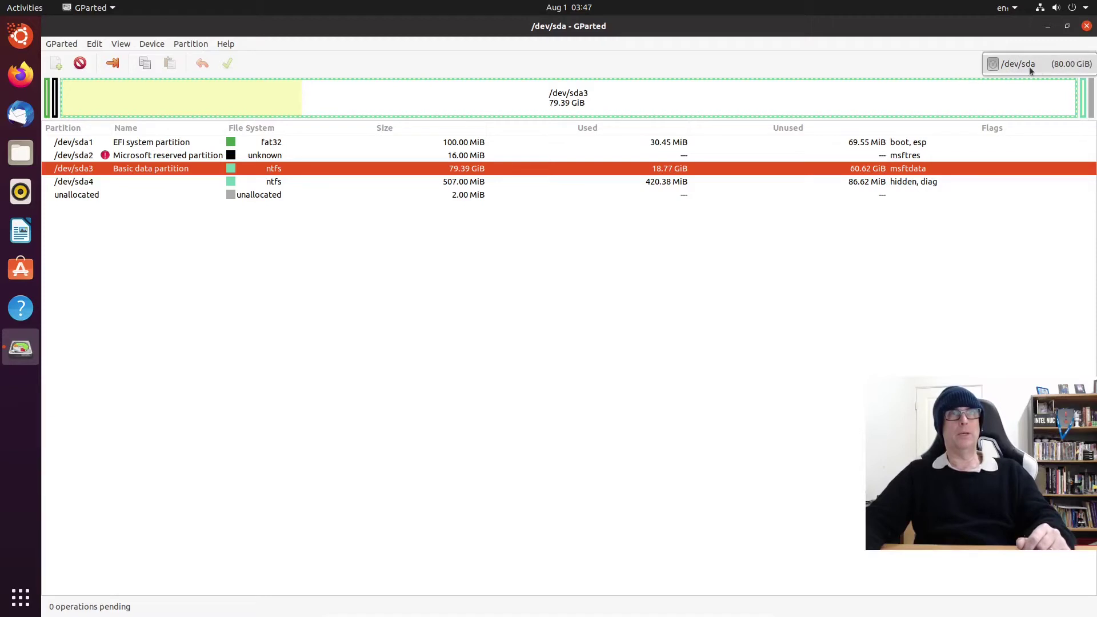
{"action": "left_click", "coordinate": [1062, 67]}
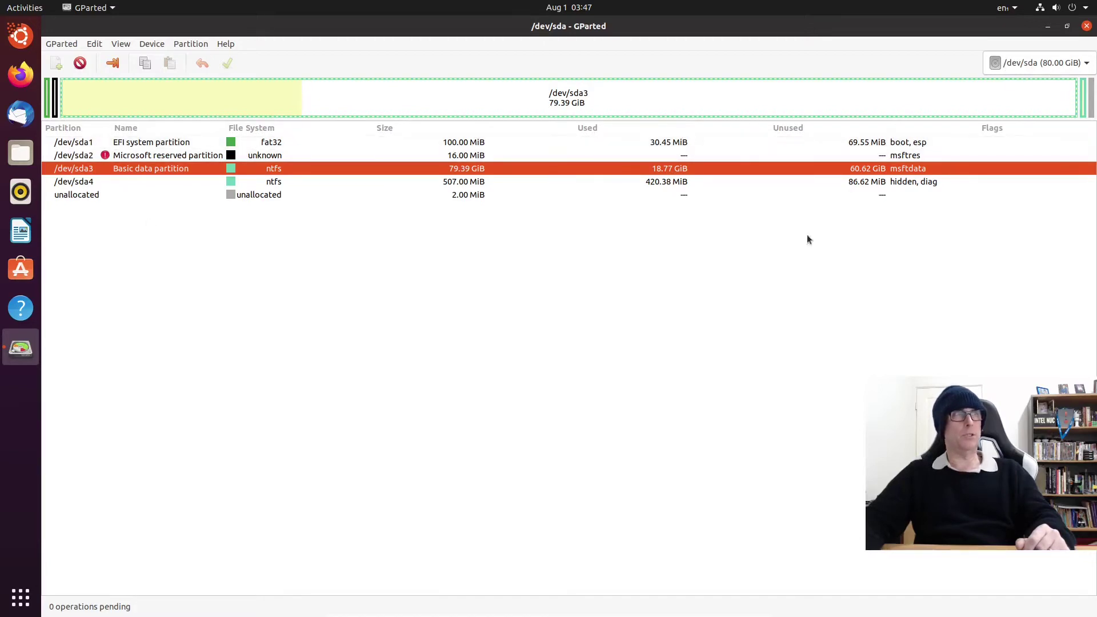
{"action": "left_click", "coordinate": [1087, 64]}
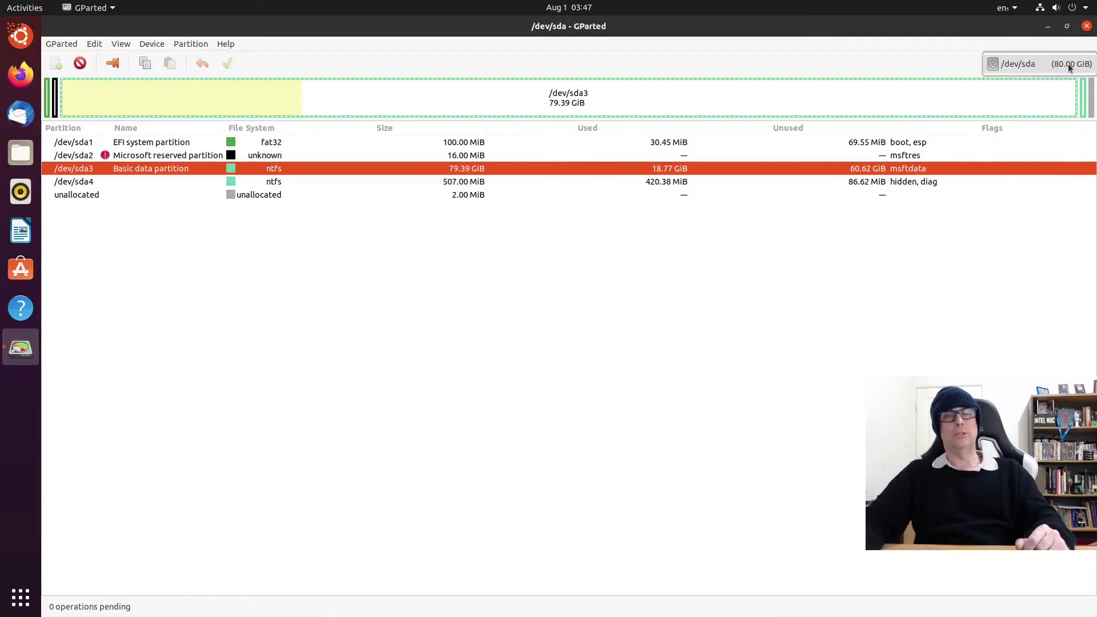
{"action": "left_click", "coordinate": [944, 63]}
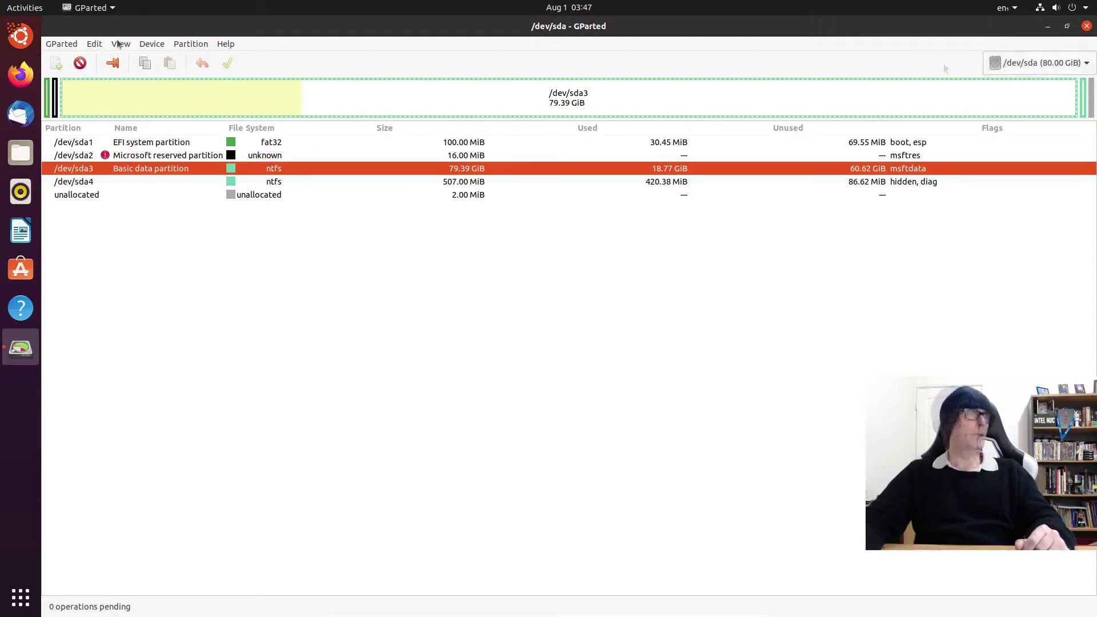
Show Device Information and inspect the EFI, reserved, /dev/sda3 data and hidden /dev/sda4 partitions.
{"action": "left_click", "coordinate": [120, 44]}
{"action": "left_click", "coordinate": [128, 59]}
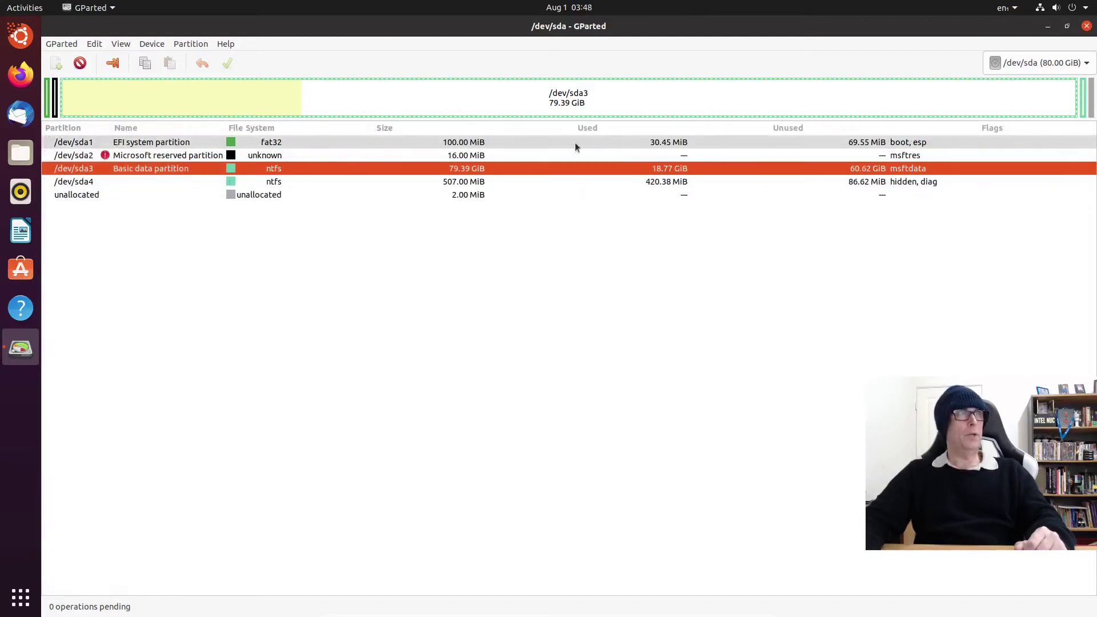
{"action": "left_click", "coordinate": [289, 141]}
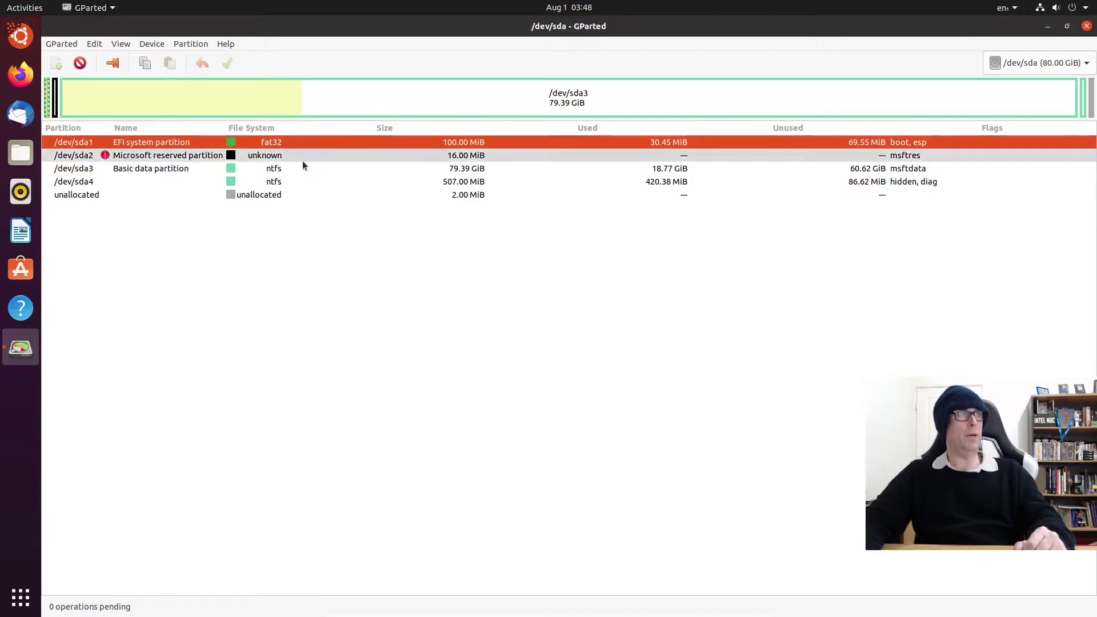
{"action": "left_click", "coordinate": [183, 155]}
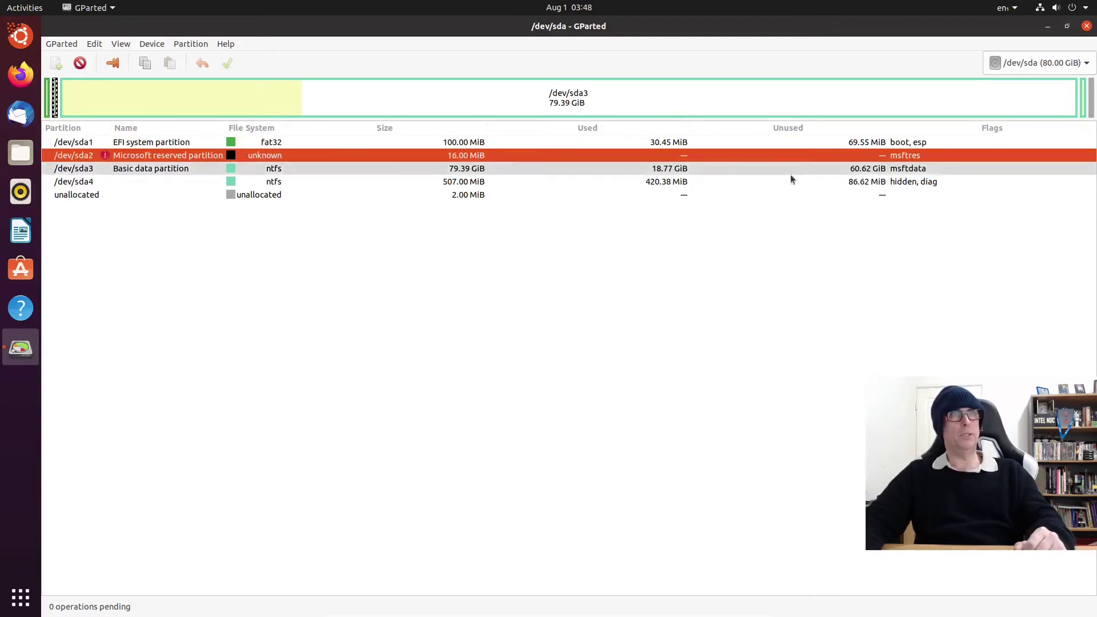
{"action": "left_click", "coordinate": [143, 168]}
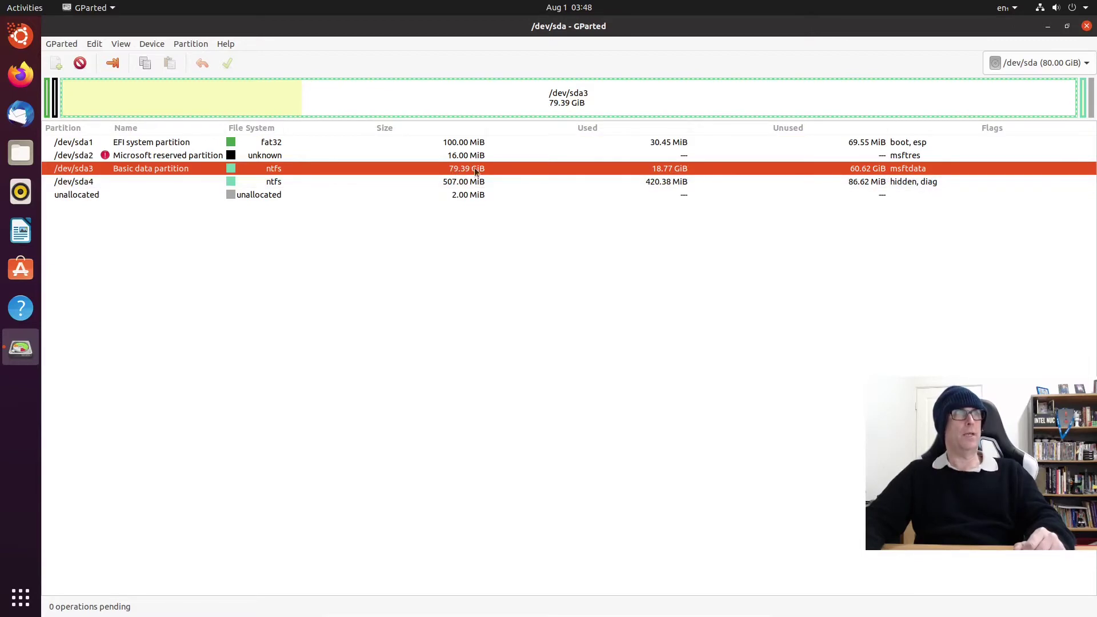
{"action": "left_click", "coordinate": [116, 185]}
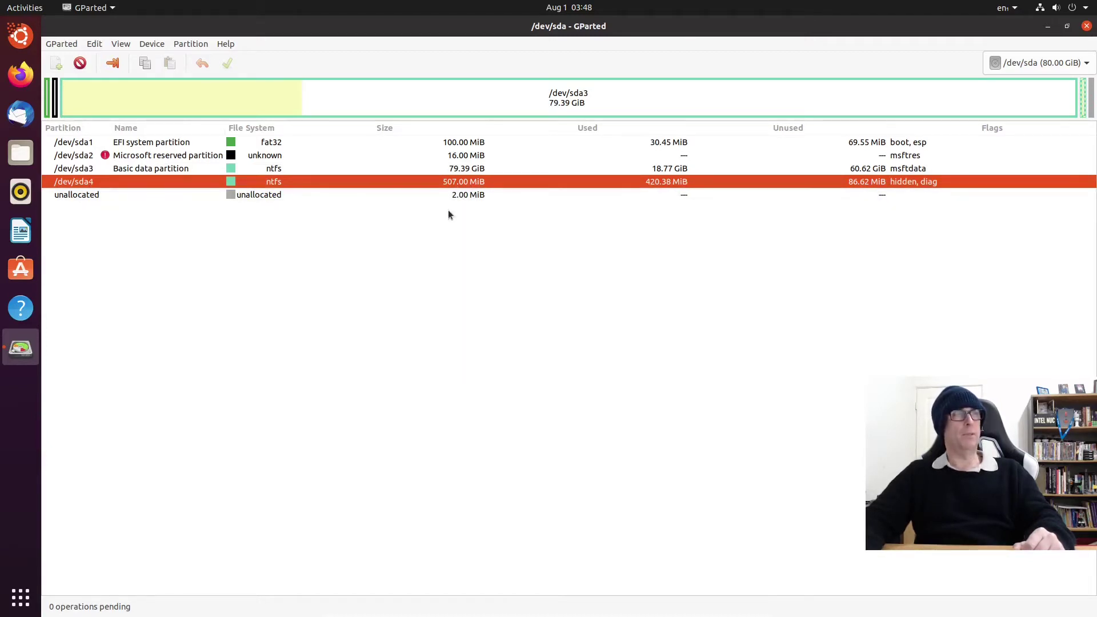
{"action": "left_click", "coordinate": [452, 172]}
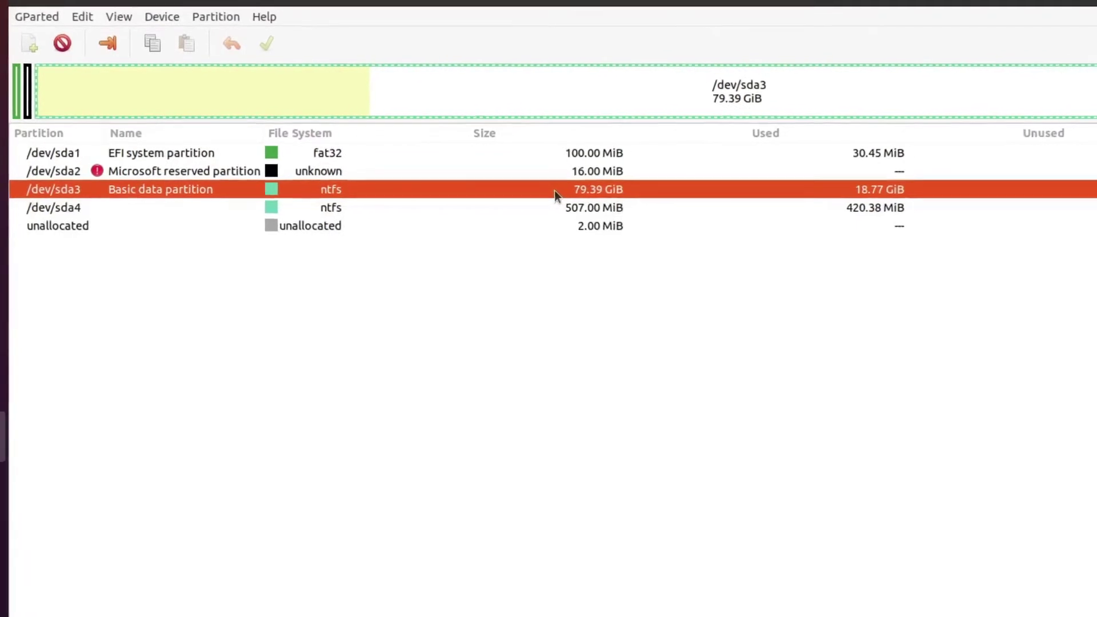
In Resize/Move for /dev/sda3, drag the right edge to 50565 MiB, leaving 30729 MiB free following.
{"action": "right_click", "coordinate": [555, 193]}
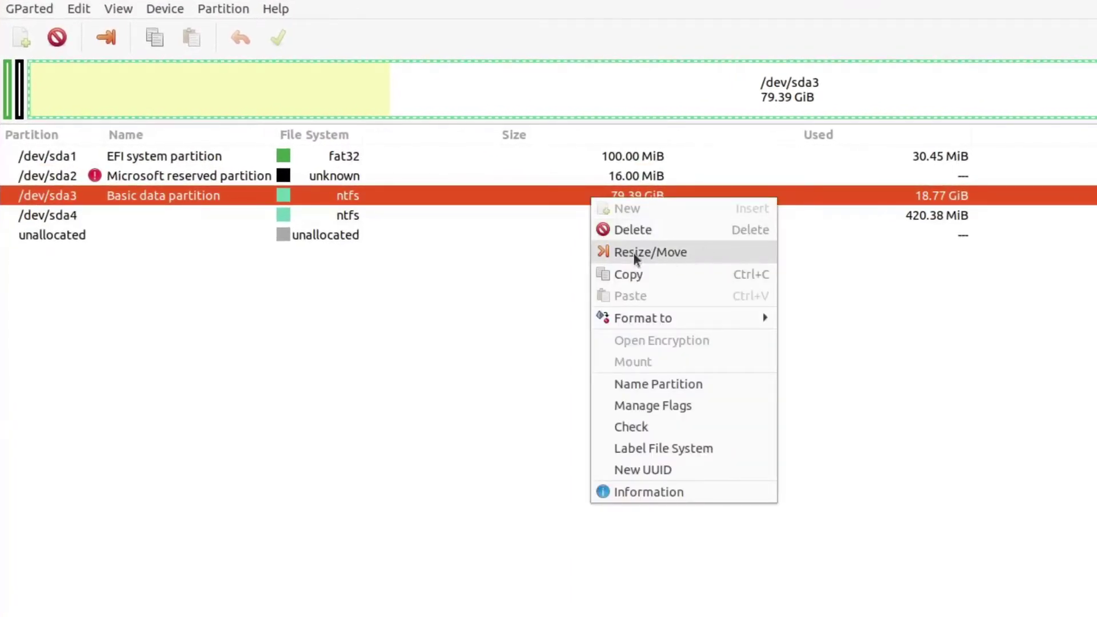
{"action": "left_click", "coordinate": [687, 252]}
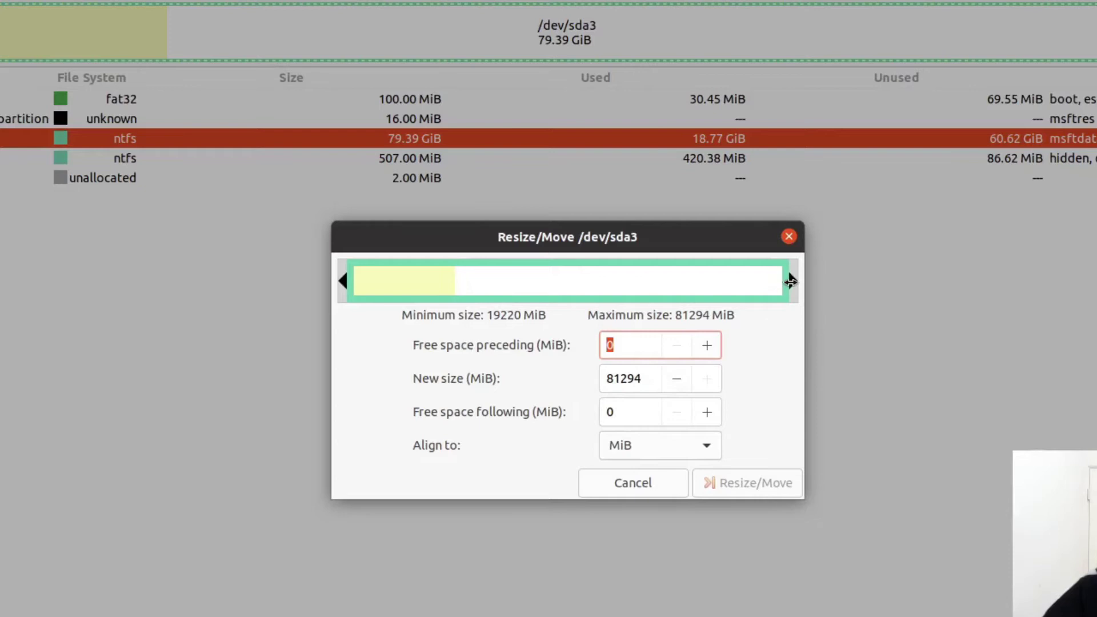
{"action": "mouse_move", "coordinate": [790, 281]}
{"action": "left_mouse_down"}
{"action": "mouse_move", "coordinate": [673, 279]}
{"action": "mouse_move", "coordinate": [791, 280]}
{"action": "left_mouse_up"}
{"action": "left_click_drag", "start_coordinate": [791, 281], "coordinate": [460, 302]}
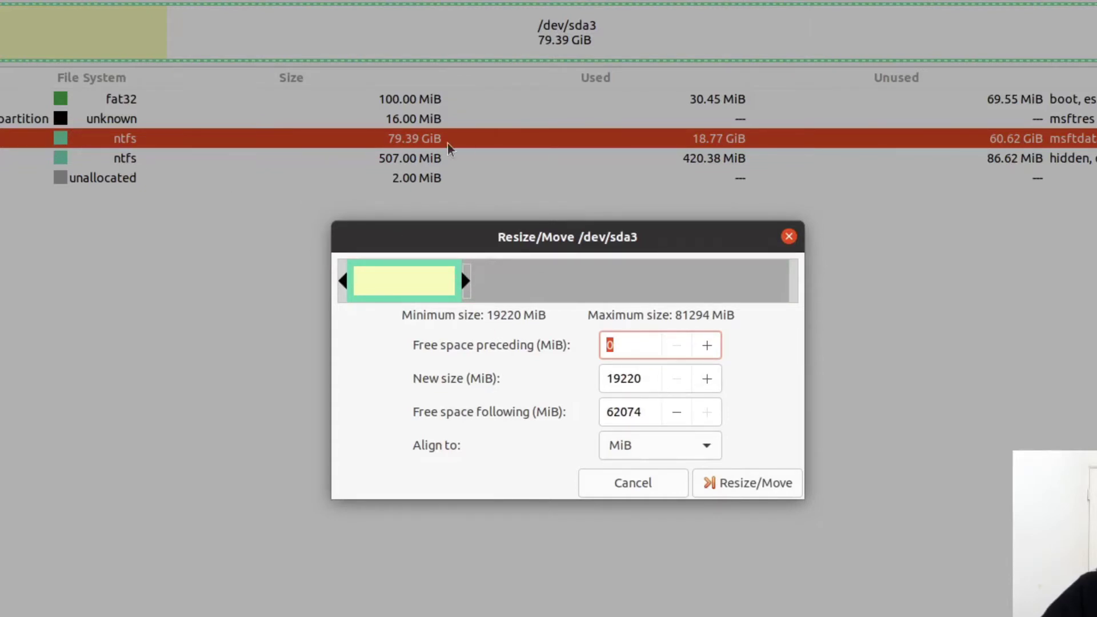
{"action": "mouse_move", "coordinate": [466, 280]}
{"action": "left_mouse_down"}
{"action": "mouse_move", "coordinate": [480, 281]}
{"action": "mouse_move", "coordinate": [466, 281]}
{"action": "left_mouse_up"}
{"action": "left_click_drag", "start_coordinate": [465, 280], "coordinate": [547, 283]}
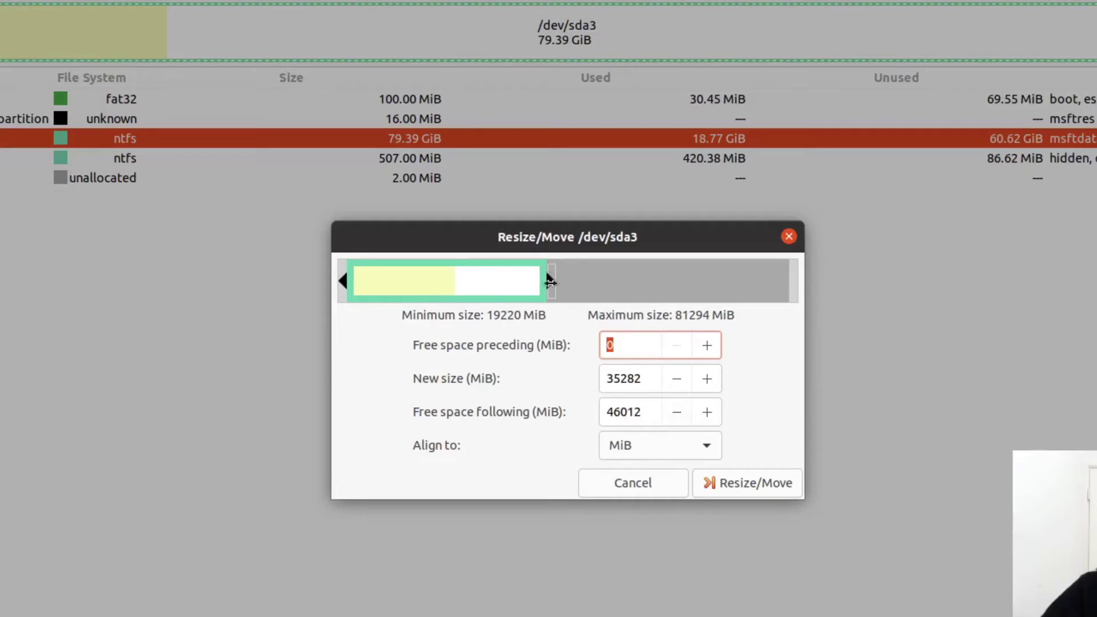
{"action": "left_click_drag", "start_coordinate": [549, 281], "coordinate": [630, 280]}
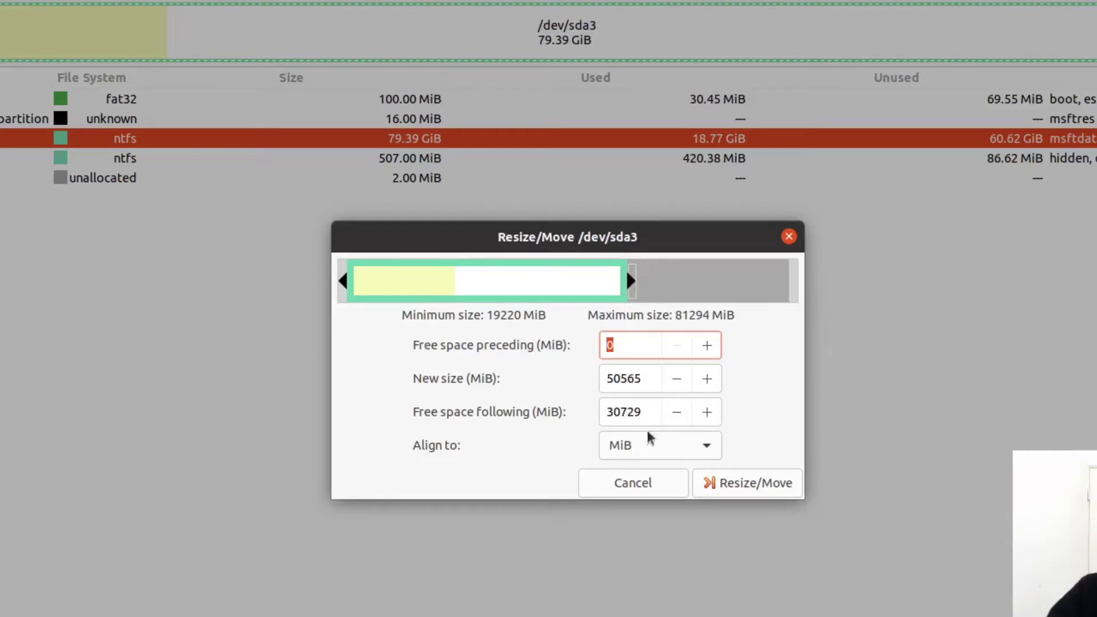
Lower Free space following to exactly 30720 MiB and queue the /dev/sda3 resize.
{"action": "left_click", "coordinate": [675, 412]}
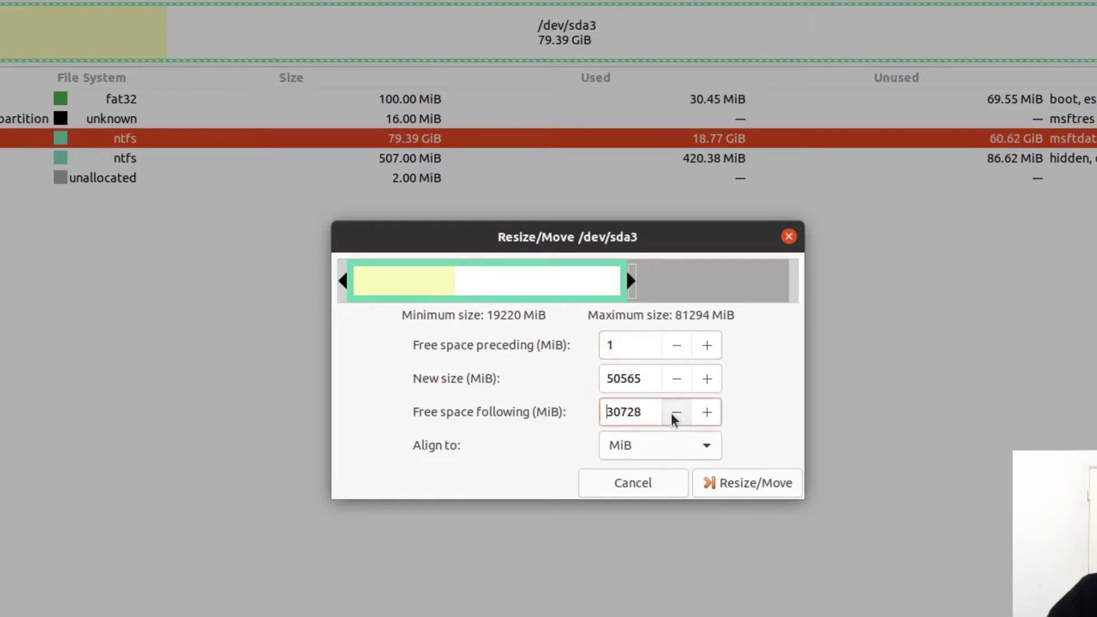
{"action": "left_click", "coordinate": [675, 412]}
{"action": "left_click", "coordinate": [676, 411]}
{"action": "left_click", "coordinate": [676, 411]}
{"action": "left_click", "coordinate": [676, 412]}
{"action": "left_click", "coordinate": [676, 412]}
{"action": "left_click", "coordinate": [676, 412]}
{"action": "left_click", "coordinate": [675, 412]}
{"action": "left_click", "coordinate": [676, 411]}
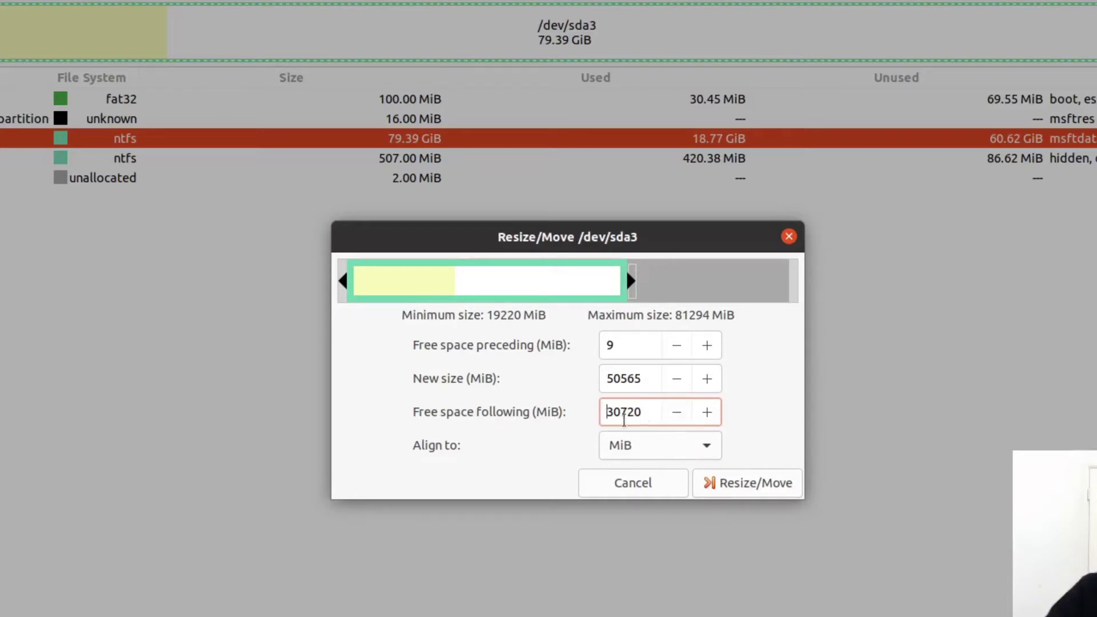
{"action": "left_click", "coordinate": [733, 484]}
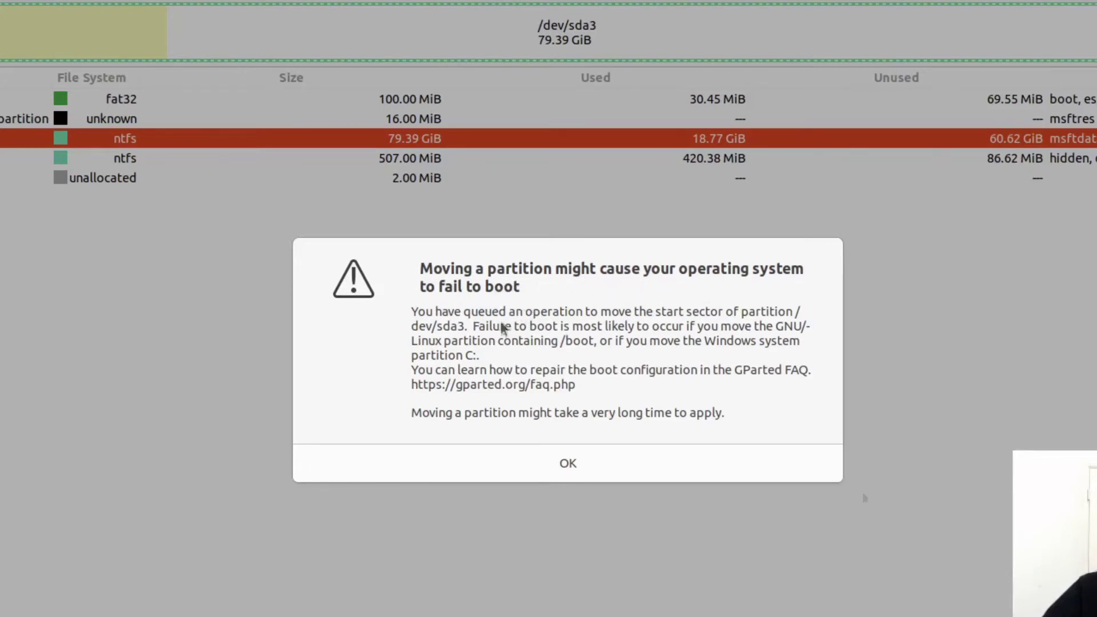
Acknowledge the boot warning and apply the shrink, leaving /dev/sda3 at 49.38 GiB plus 30.00 GiB unallocated.
{"action": "left_click", "coordinate": [573, 463]}
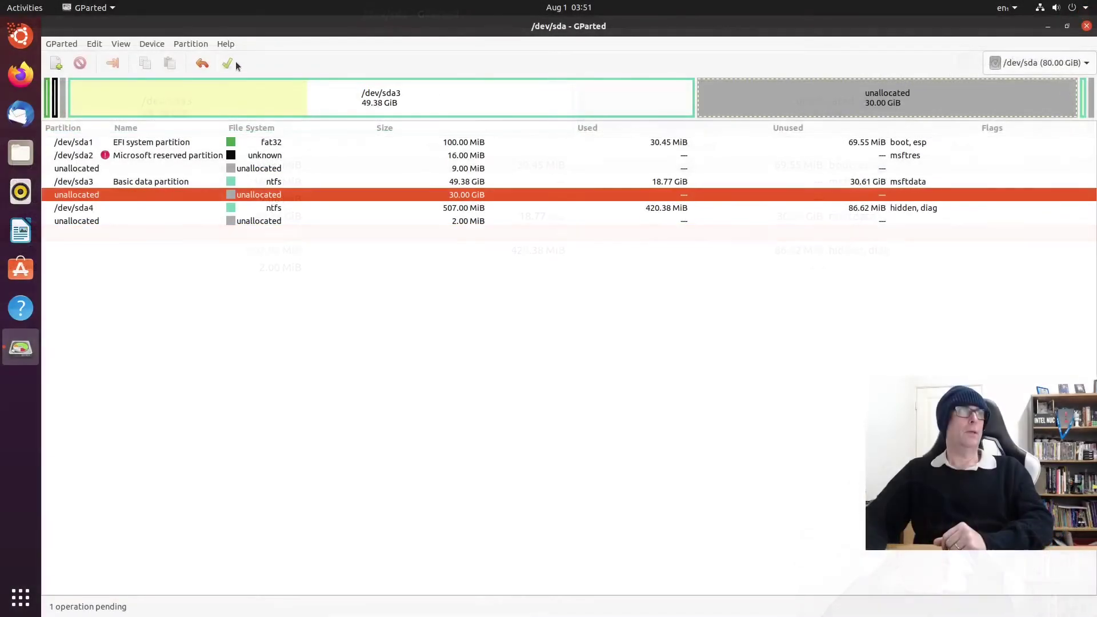
{"action": "left_click", "coordinate": [228, 62]}
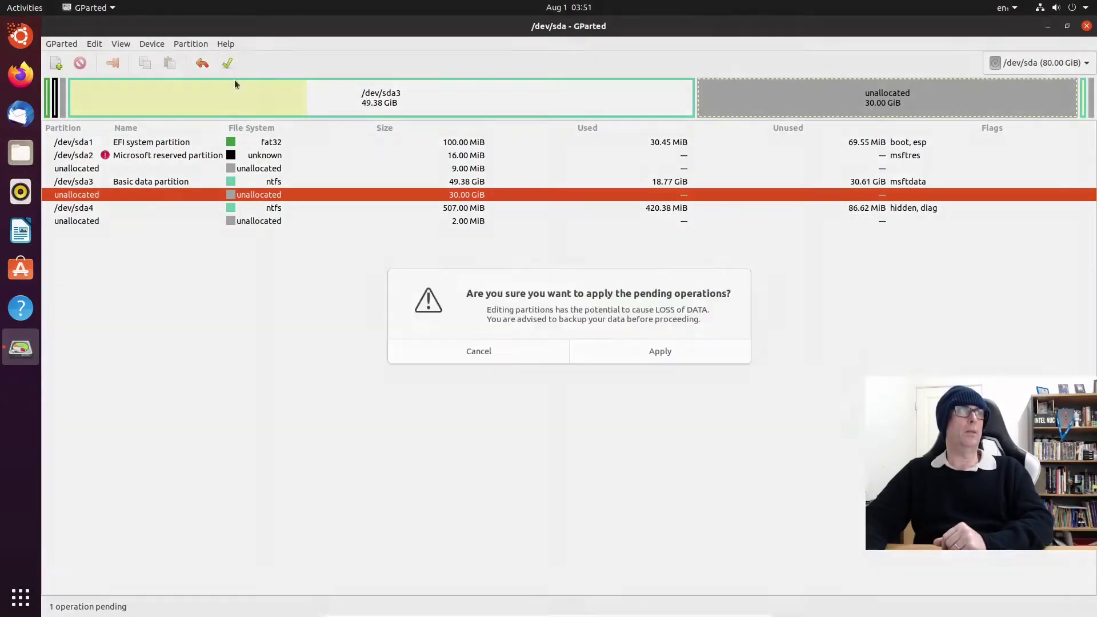
{"action": "left_click", "coordinate": [697, 349]}
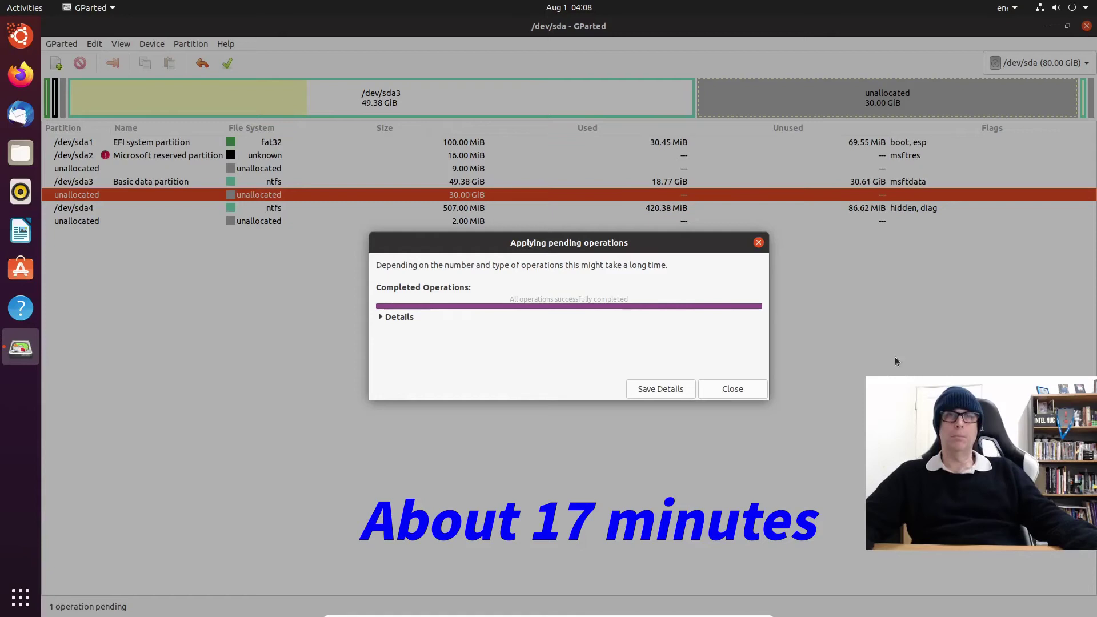
{"action": "left_click", "coordinate": [724, 388]}
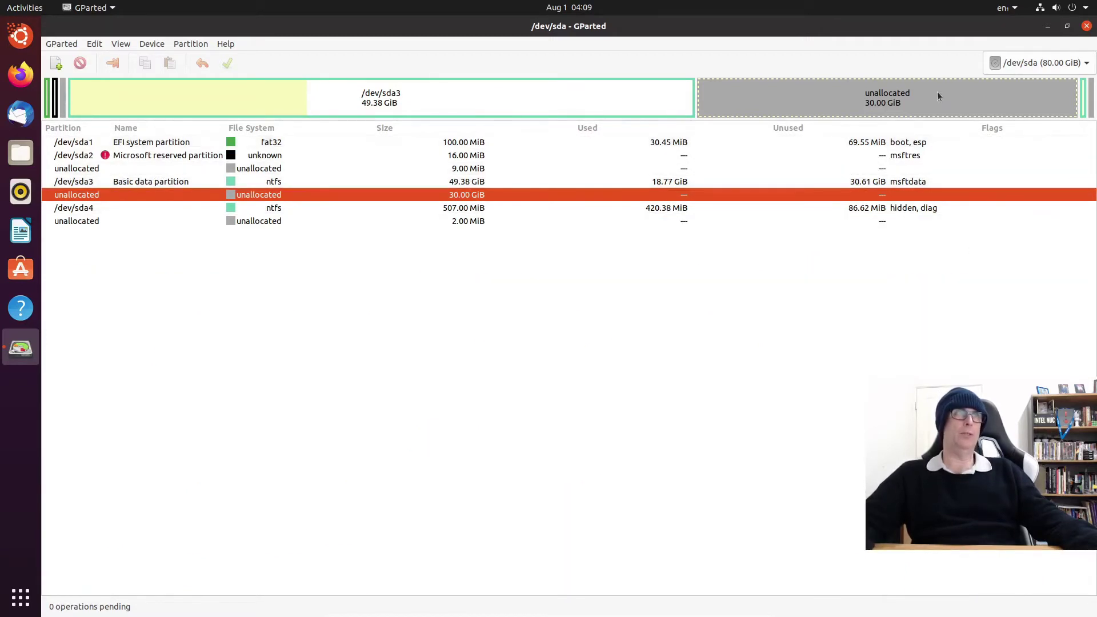
Close GParted, power off the Ubuntu live session, and open the Windows 10 UEFI VM's Storage settings.
{"action": "left_click", "coordinate": [1087, 26]}
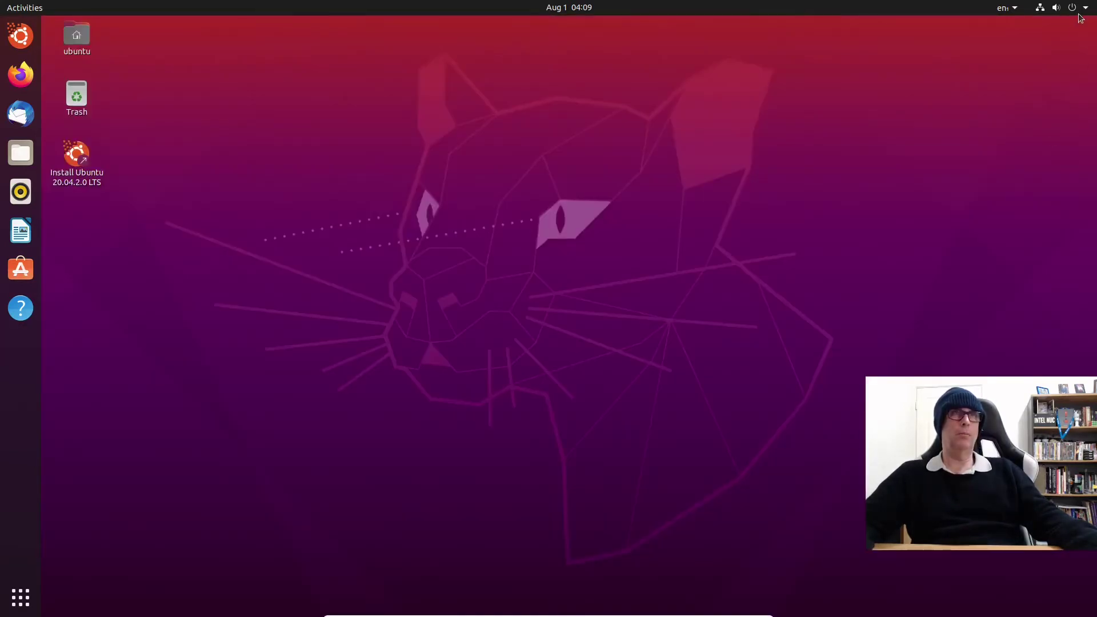
{"action": "left_click", "coordinate": [1078, 9]}
{"action": "left_click", "coordinate": [998, 111]}
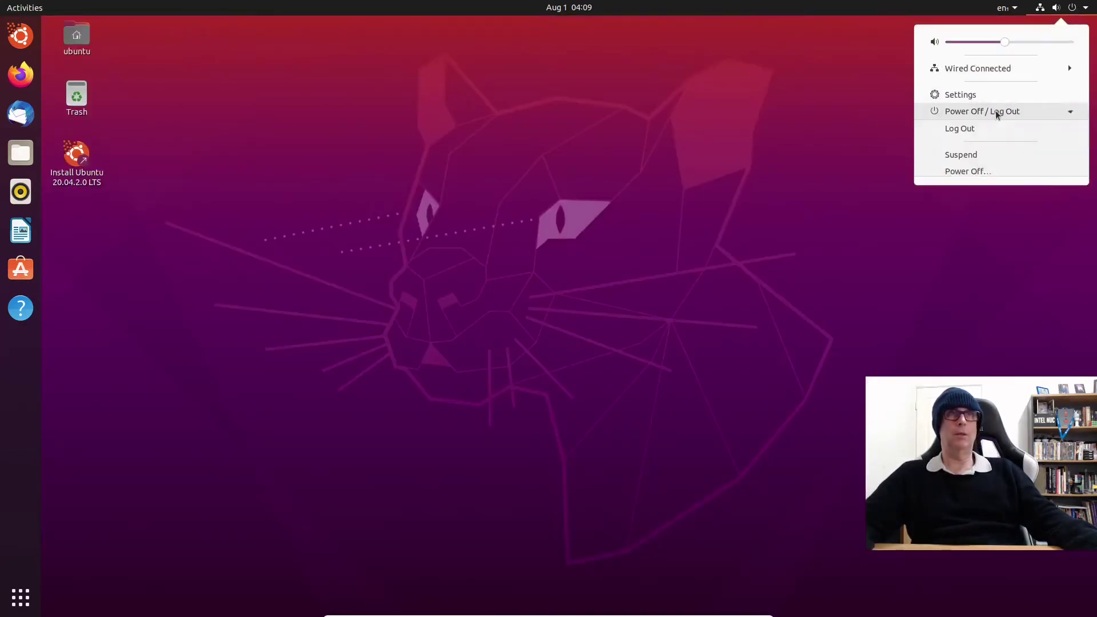
{"action": "left_click", "coordinate": [979, 172]}
{"action": "left_click", "coordinate": [623, 345]}
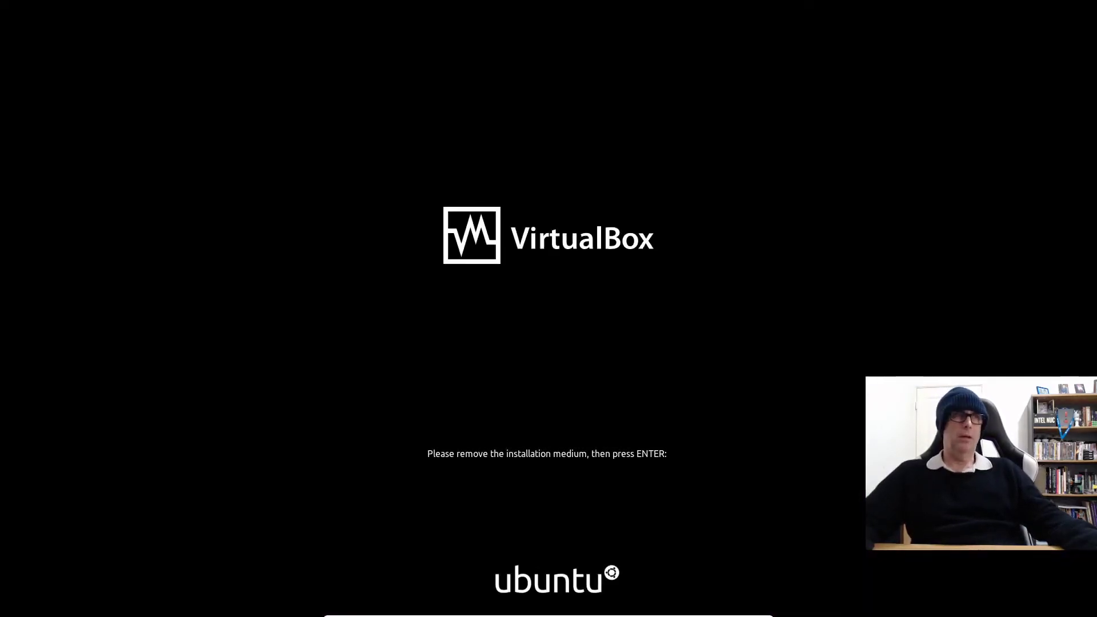
{"action": "key", "text": "Return"}
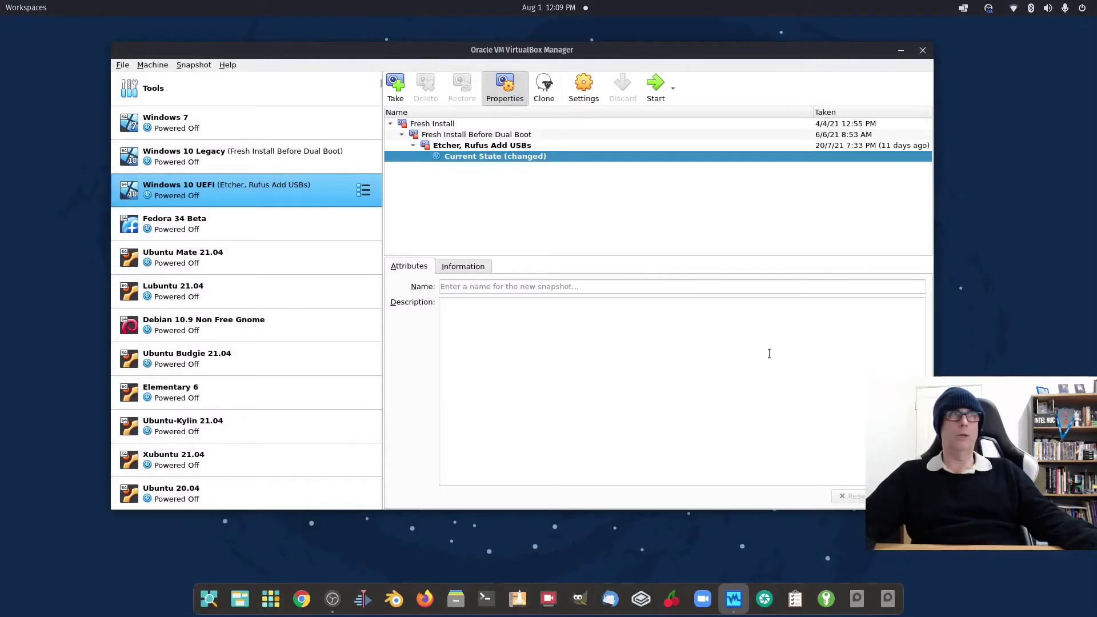
{"action": "left_click", "coordinate": [583, 85]}
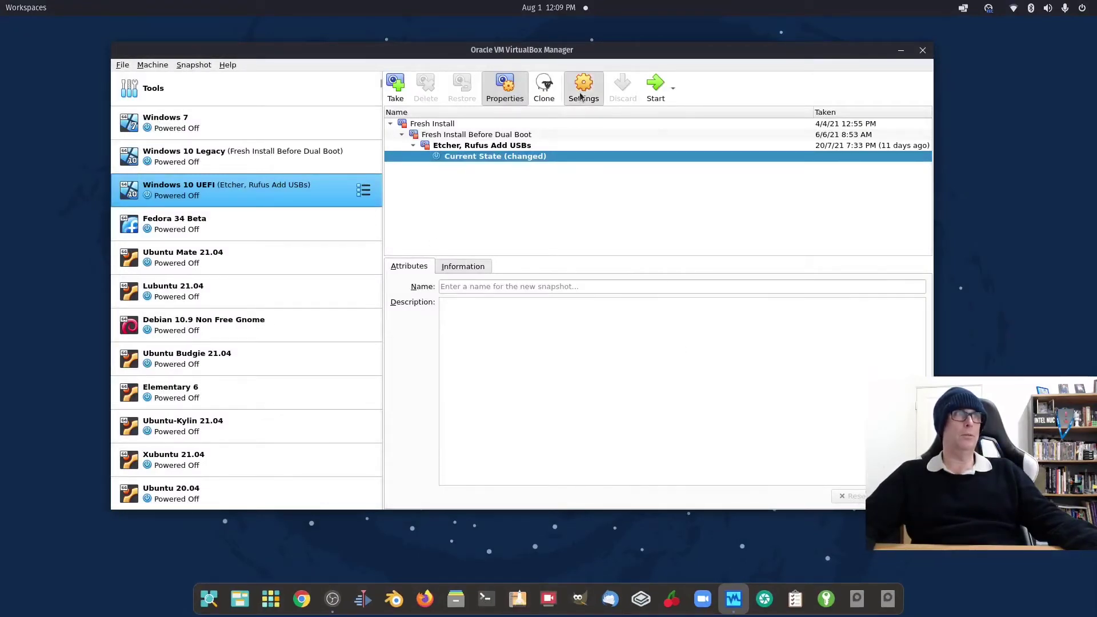
{"action": "left_click", "coordinate": [345, 185]}
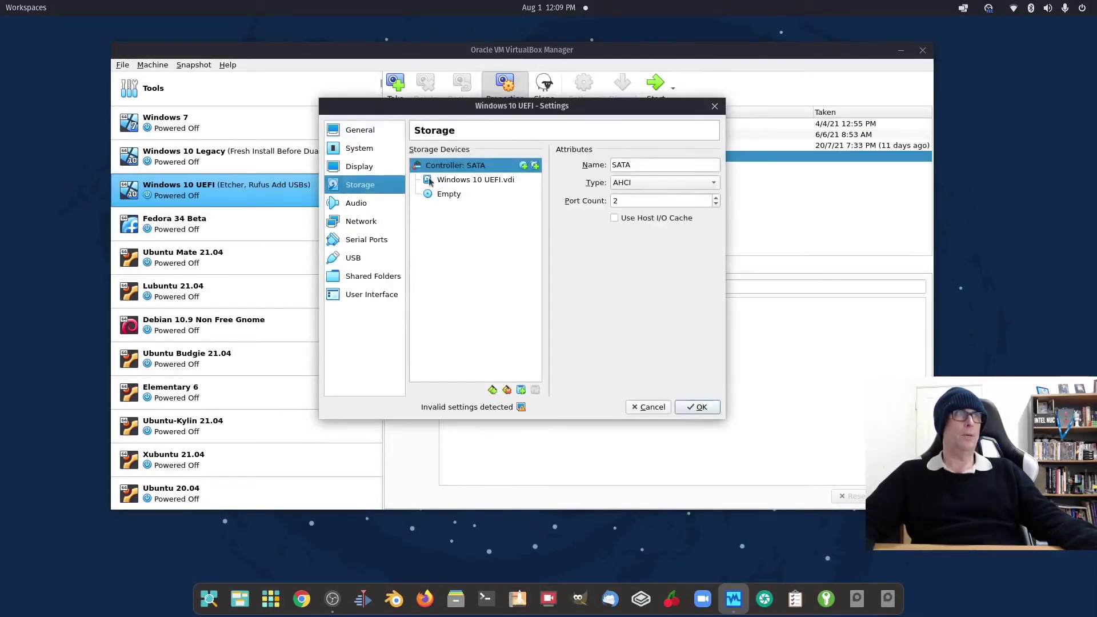
Save the settings, start the Windows 10 UEFI VM, and sign in with the account password.
{"action": "left_click", "coordinate": [698, 407]}
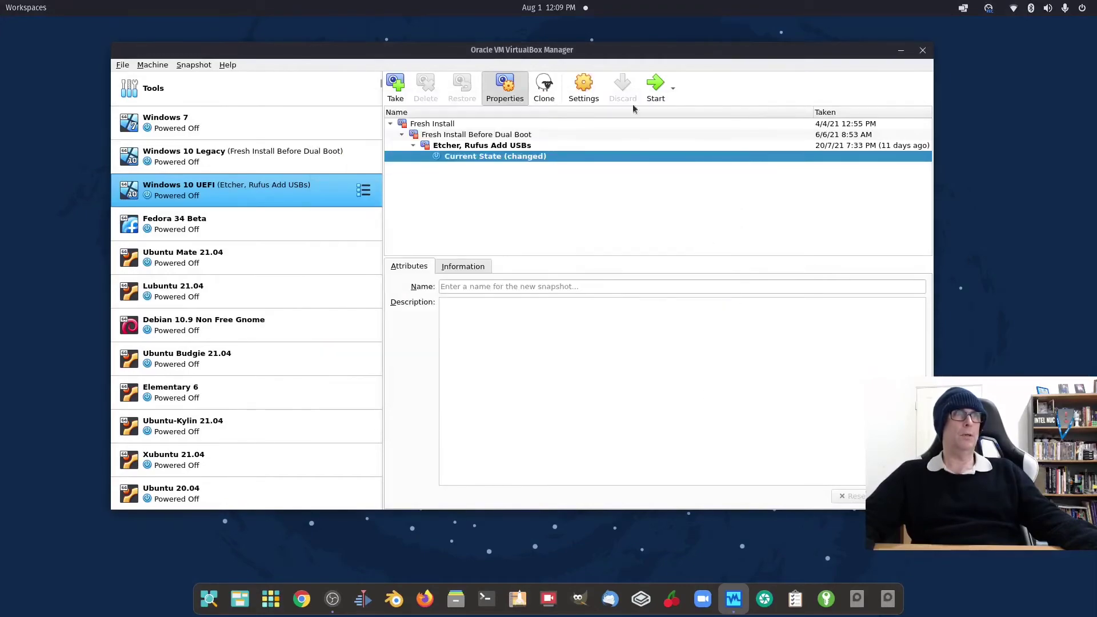
{"action": "left_click", "coordinate": [656, 83]}
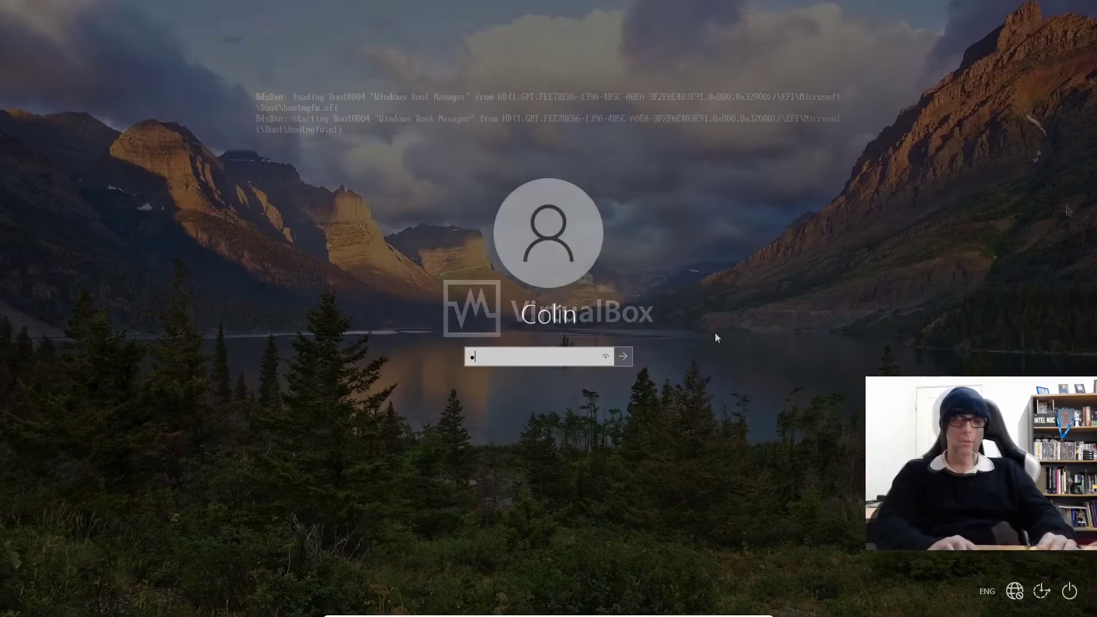
{"action": "type", "text": "•••••"}
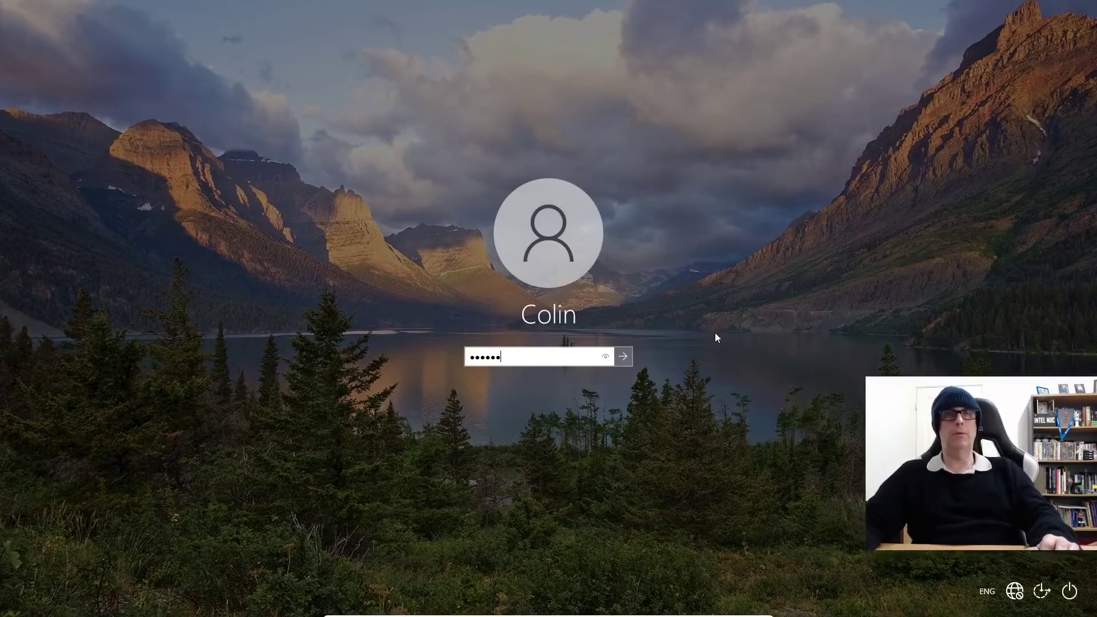
{"action": "key", "text": "Return"}
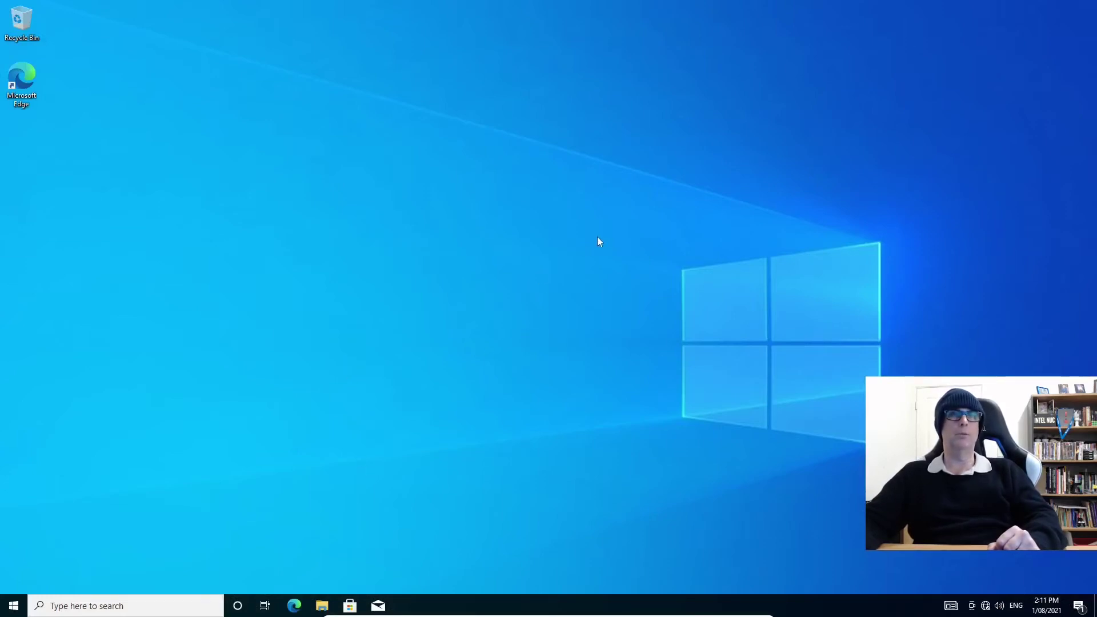
Open Disk Management from the Win+X menu and maximize it to check Disk 0's 30.00 GB unallocated.
{"action": "right_click", "coordinate": [11, 608]}
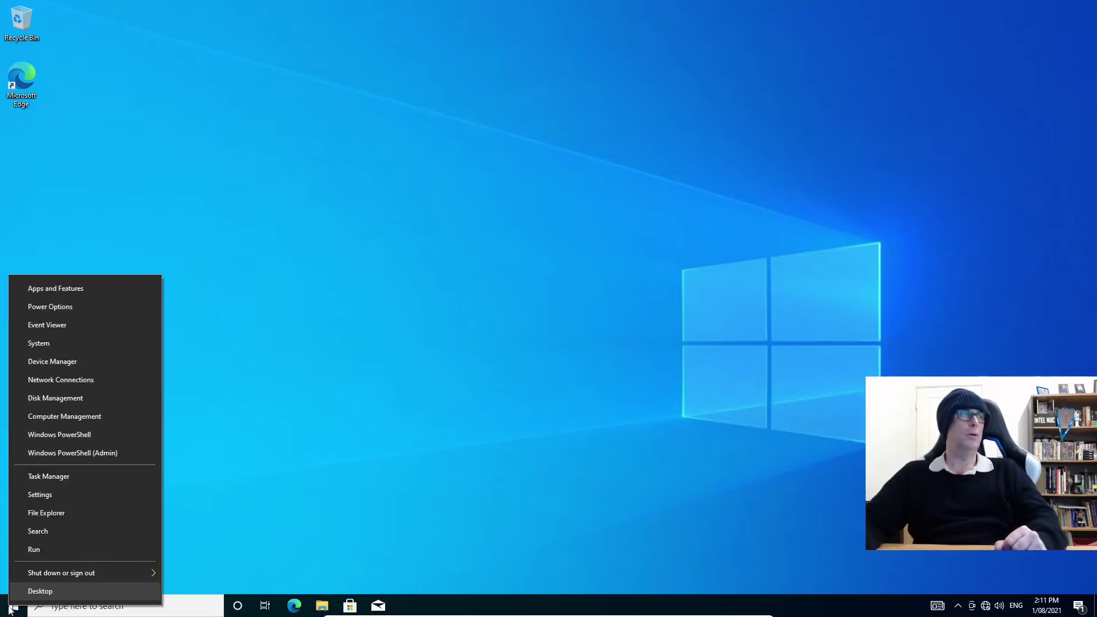
{"action": "left_click", "coordinate": [41, 402]}
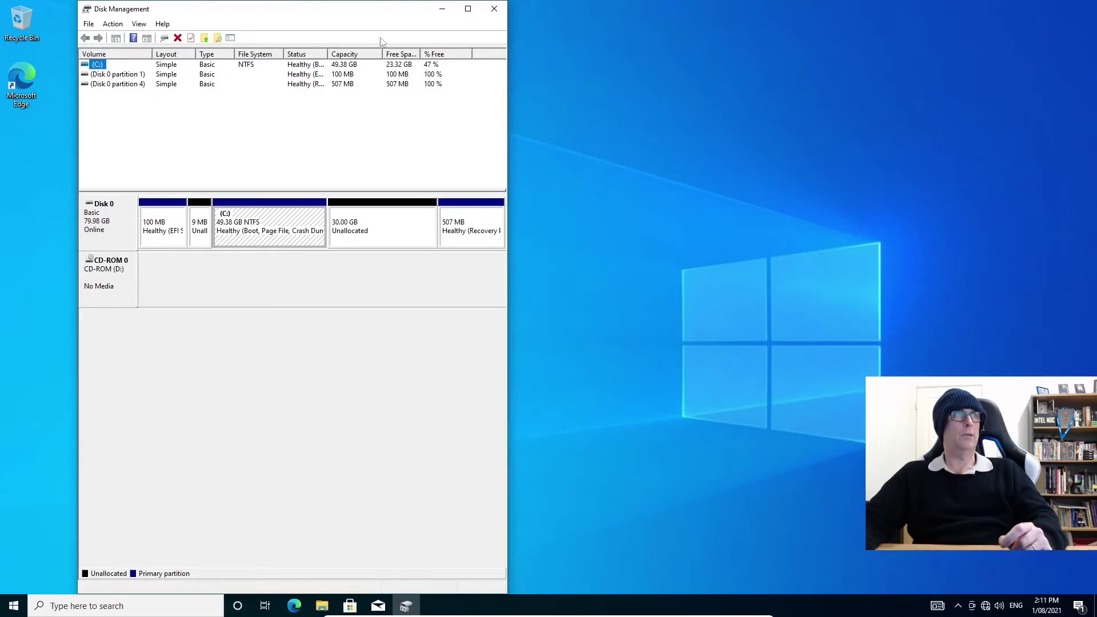
{"action": "double_click", "coordinate": [386, 9]}
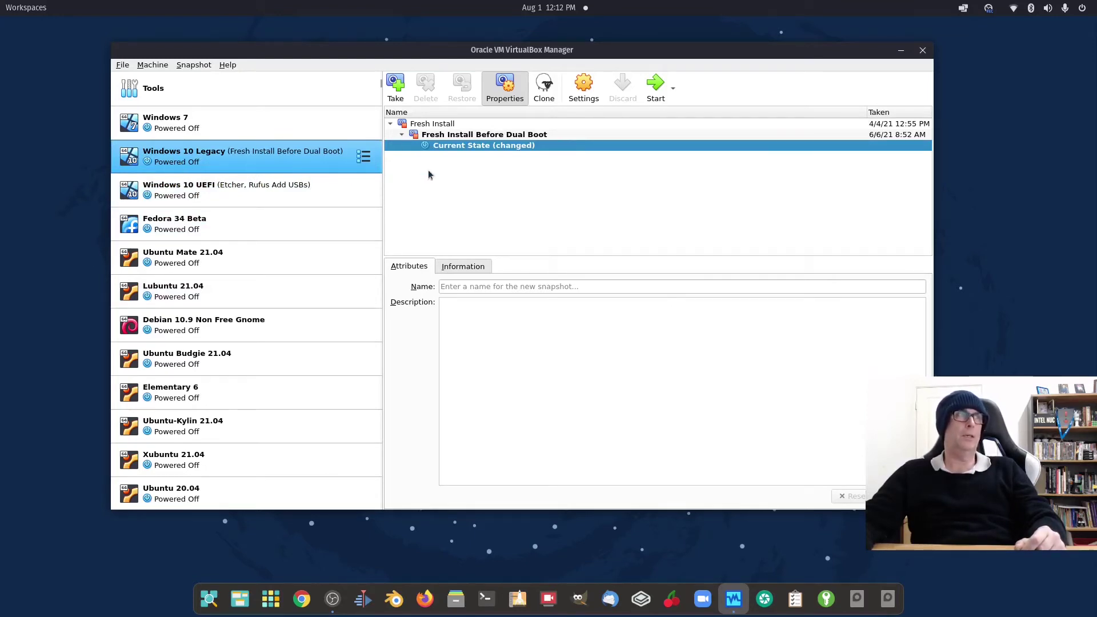
Swap the Guest Additions disc for ubuntu-20.04.2.0-desktop-amd64.iso in Windows 10 Legacy's optical drive, then start it.
{"action": "left_click", "coordinate": [583, 89]}
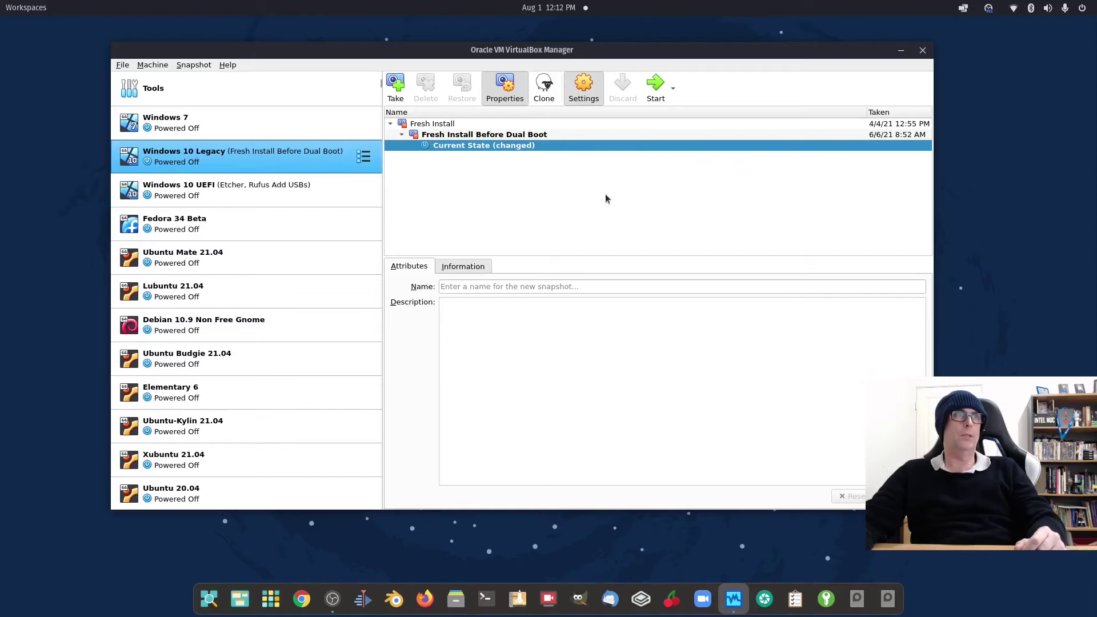
{"action": "left_click", "coordinate": [360, 185]}
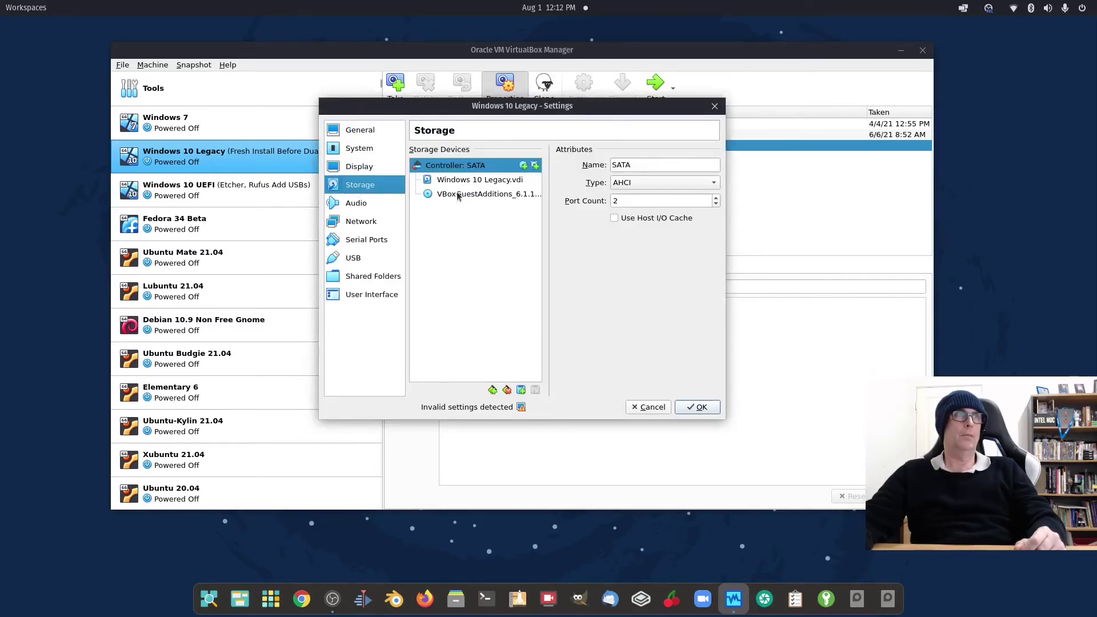
{"action": "left_click", "coordinate": [459, 194]}
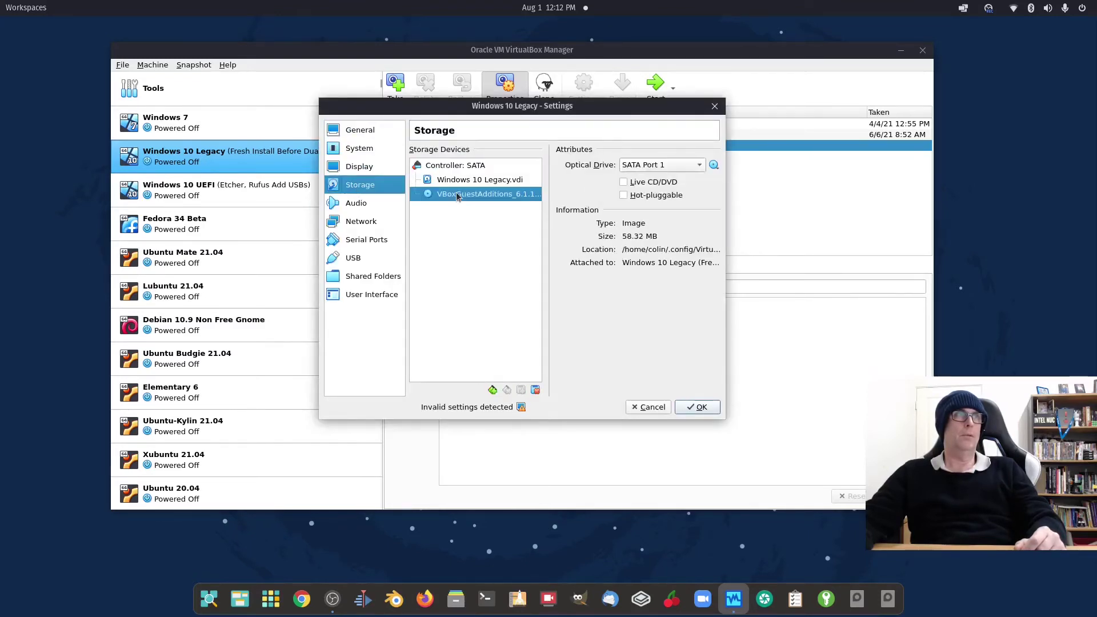
{"action": "left_click", "coordinate": [713, 168]}
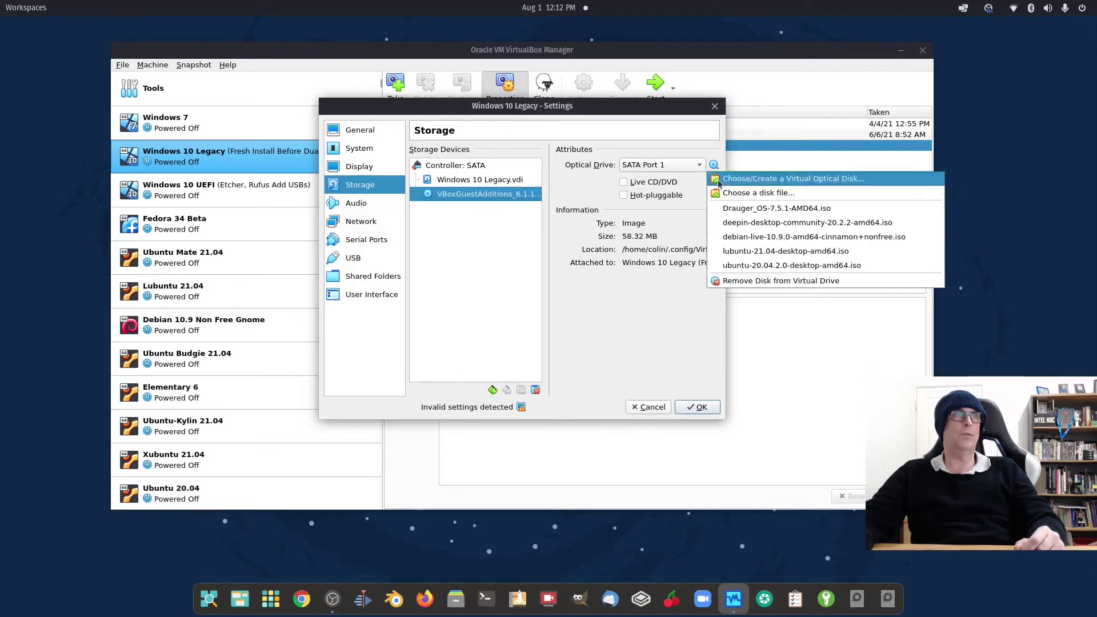
{"action": "left_click", "coordinate": [748, 282]}
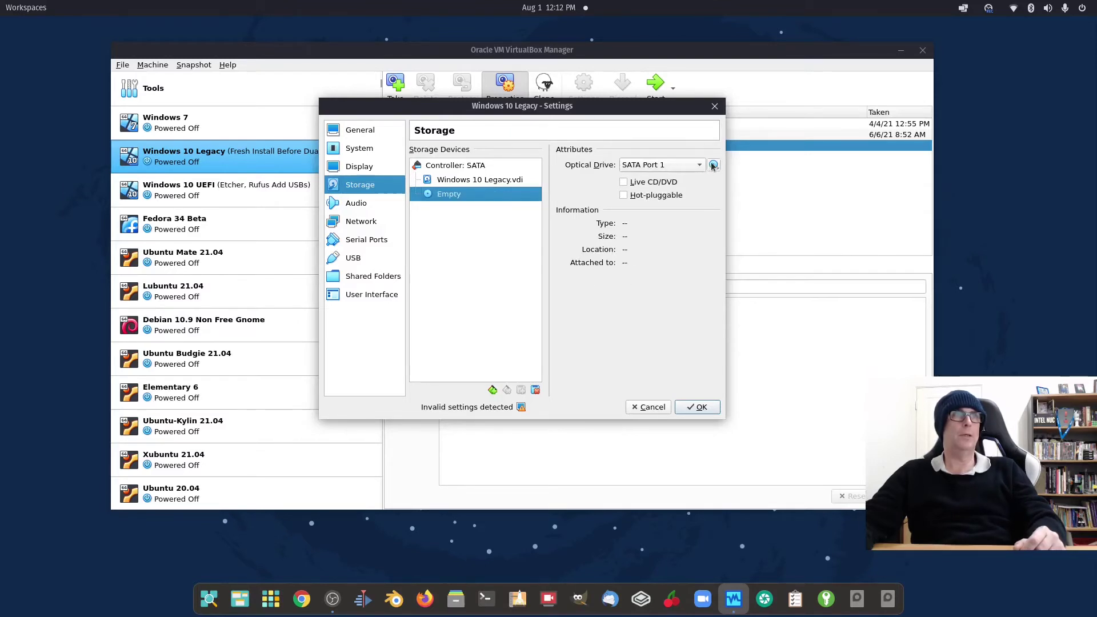
{"action": "left_click", "coordinate": [713, 165]}
{"action": "left_click", "coordinate": [750, 267]}
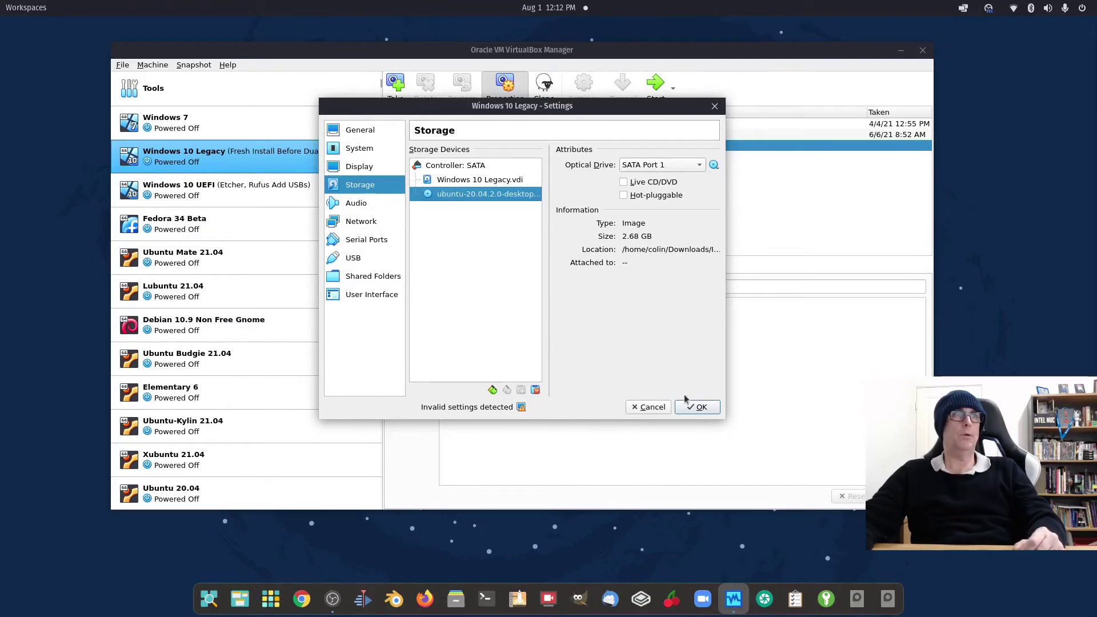
{"action": "left_click", "coordinate": [694, 409]}
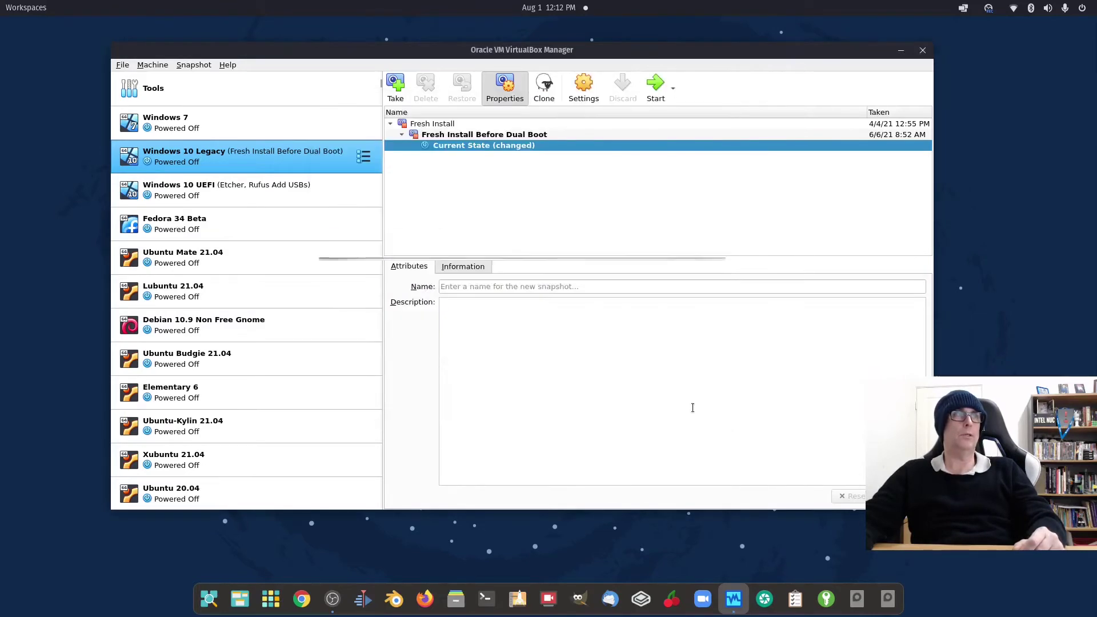
{"action": "left_click", "coordinate": [654, 91]}
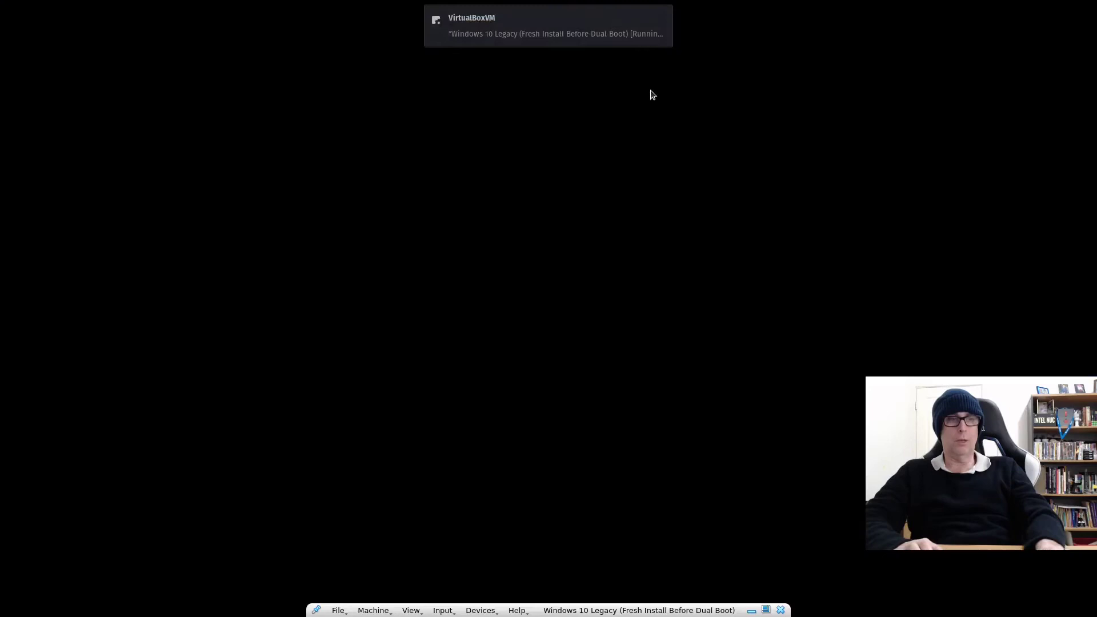
Boot the Ubuntu live session in English, skip the disk check, and search for GParted.
{"action": "key", "text": "Return"}
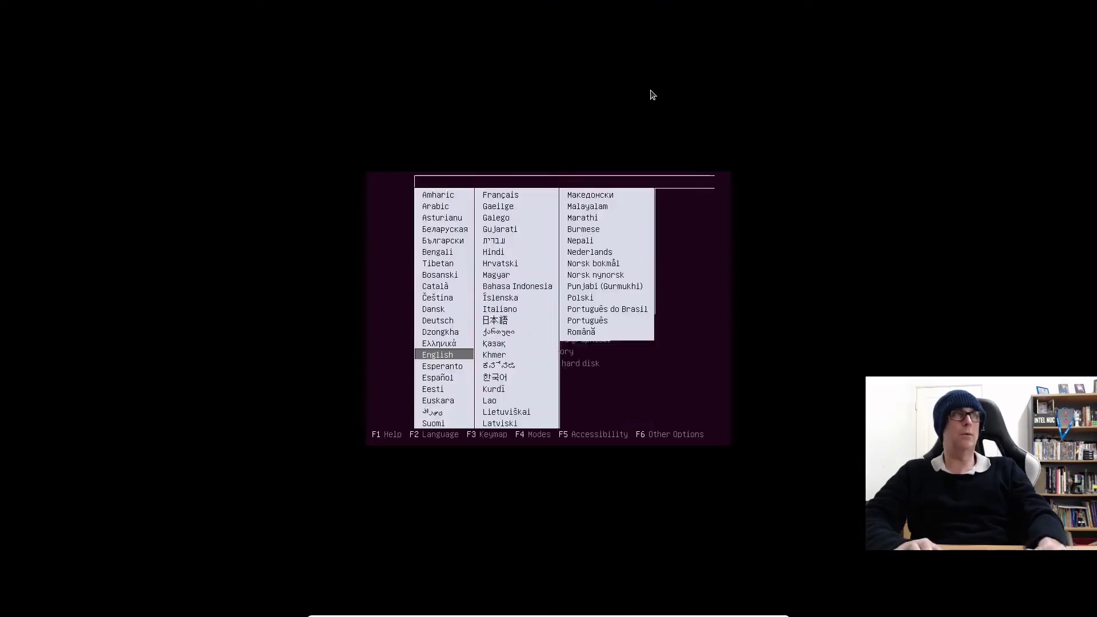
{"action": "key", "text": "Return"}
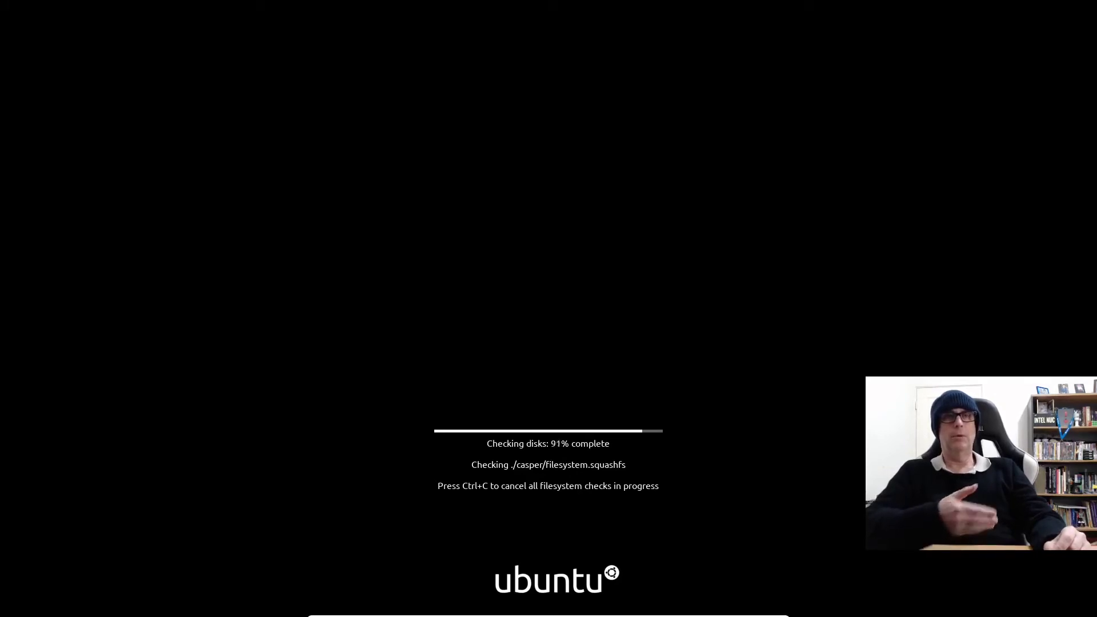
{"action": "key", "text": "ctrl+c"}
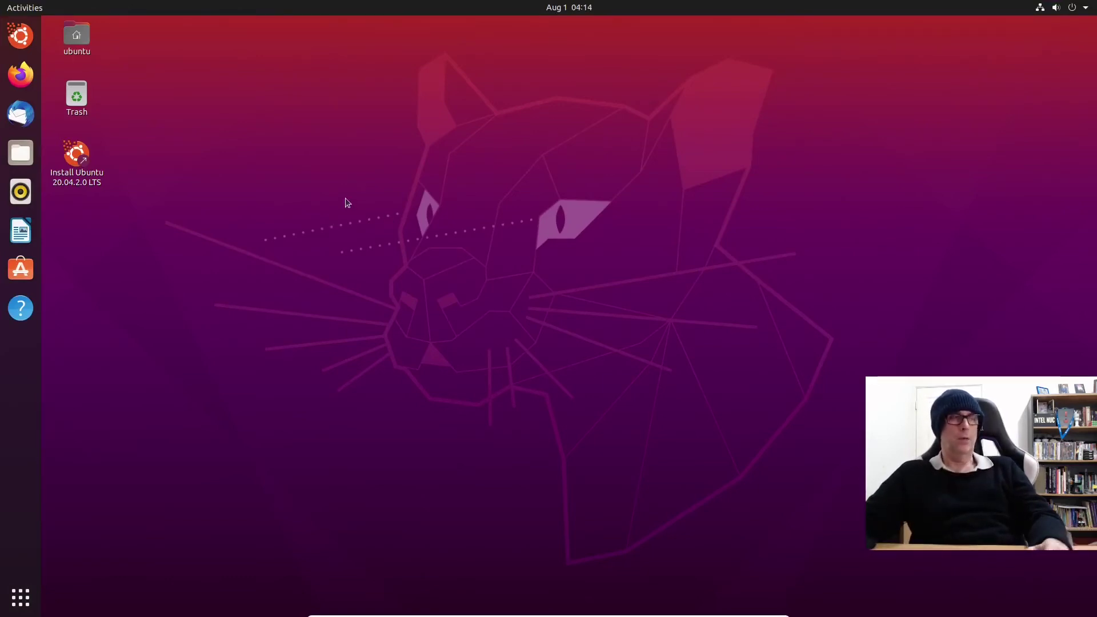
{"action": "key", "text": "super"}
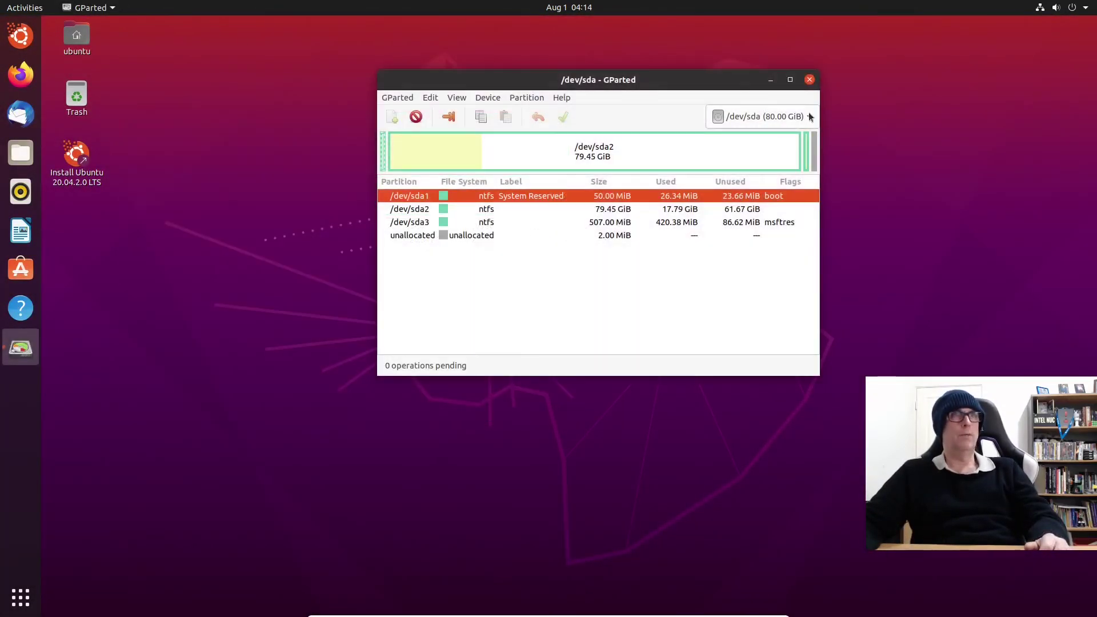
Keep /dev/sda selected, review its Device Information, and maximize the GParted window.
{"action": "left_click", "coordinate": [810, 117]}
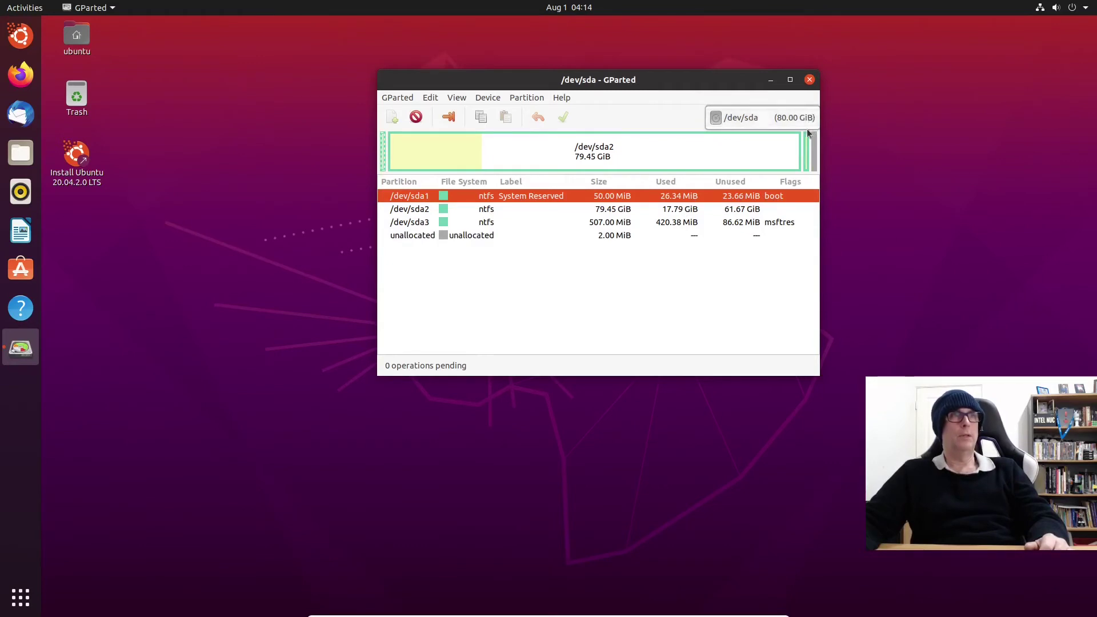
{"action": "left_click", "coordinate": [810, 117]}
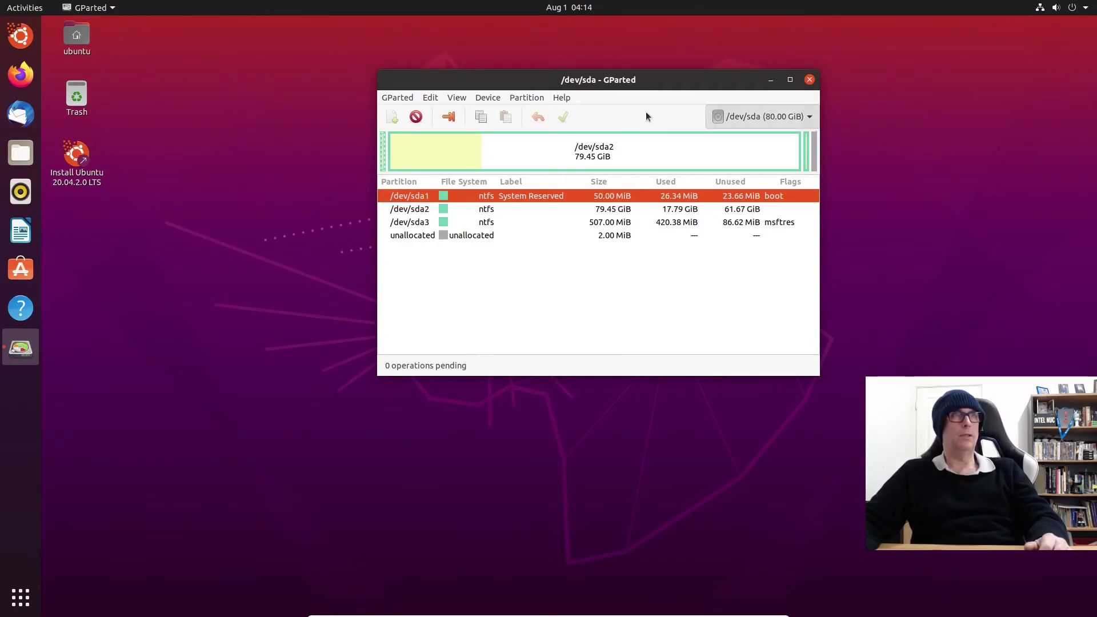
{"action": "left_click", "coordinate": [456, 97]}
{"action": "left_click", "coordinate": [464, 113]}
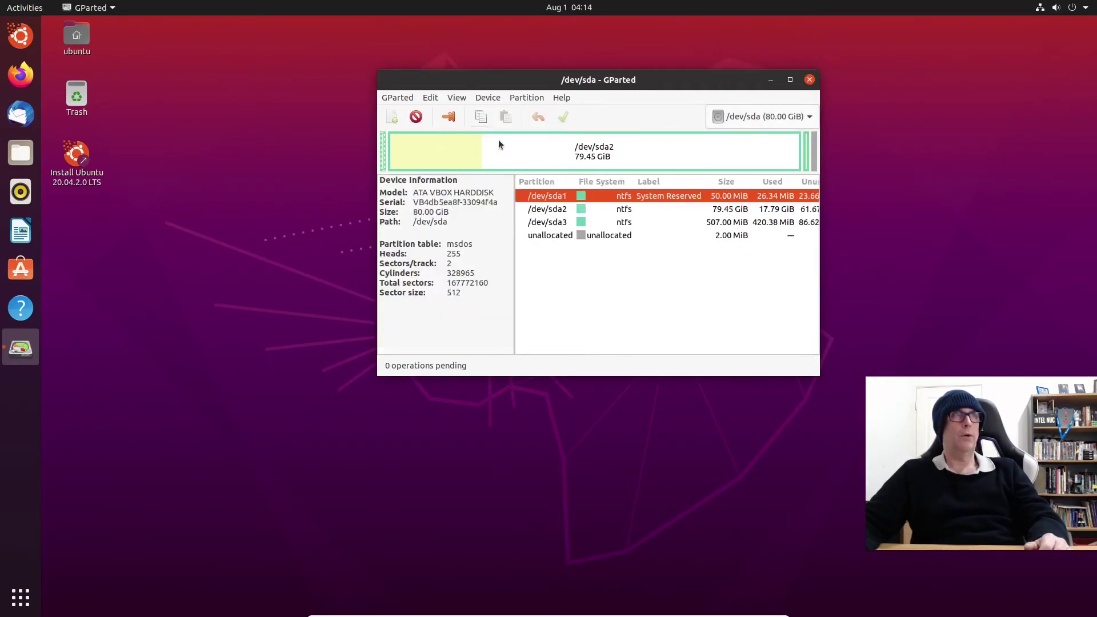
{"action": "double_click", "coordinate": [557, 81]}
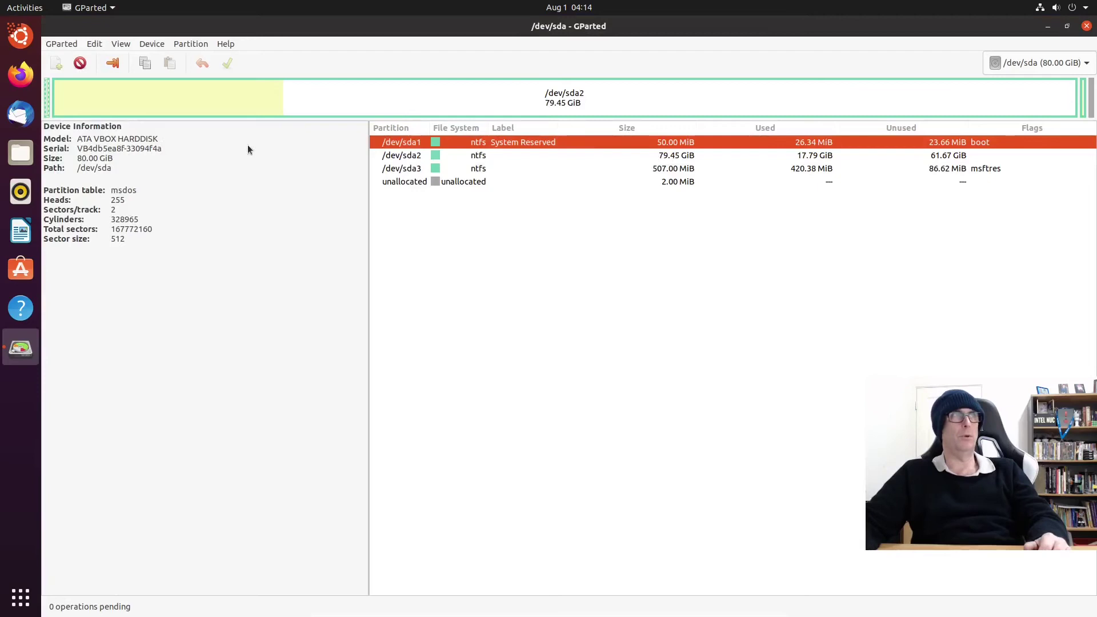
{"action": "left_click", "coordinate": [121, 43]}
{"action": "left_click", "coordinate": [149, 57]}
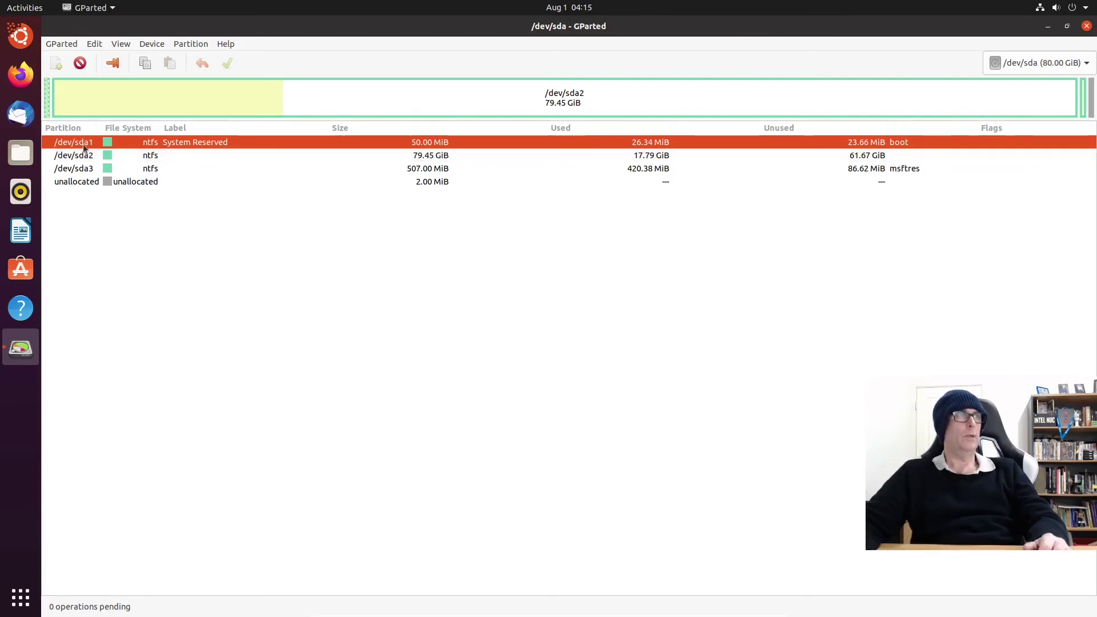
Inspect the /dev/sda2 NTFS and /dev/sda3 recovery partitions, ending on /dev/sda2.
{"action": "left_click", "coordinate": [655, 159]}
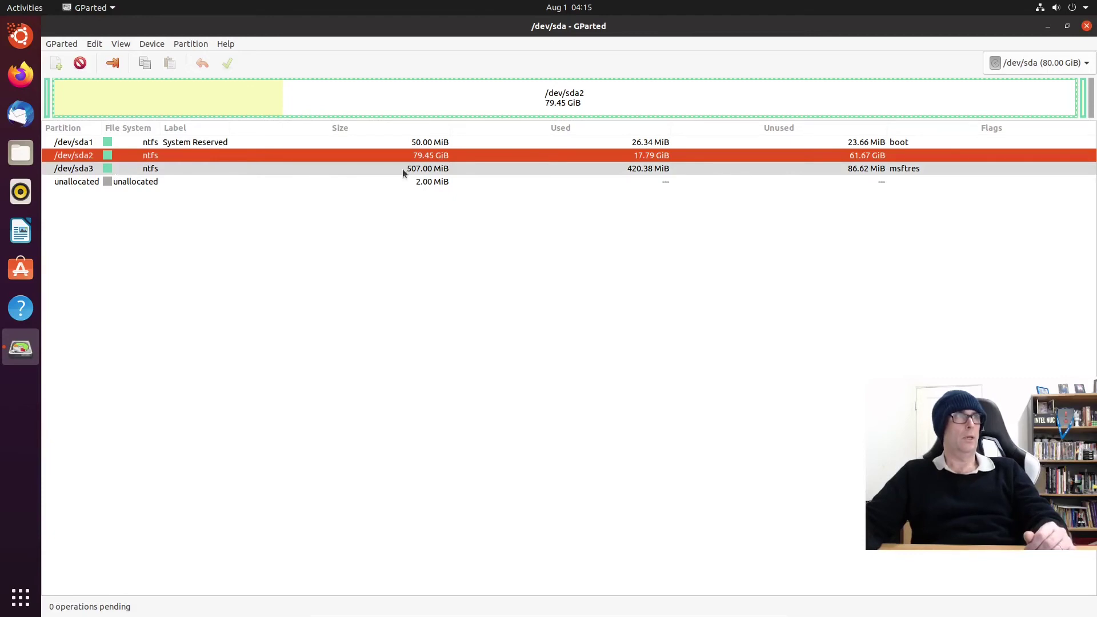
{"action": "left_click", "coordinate": [491, 168]}
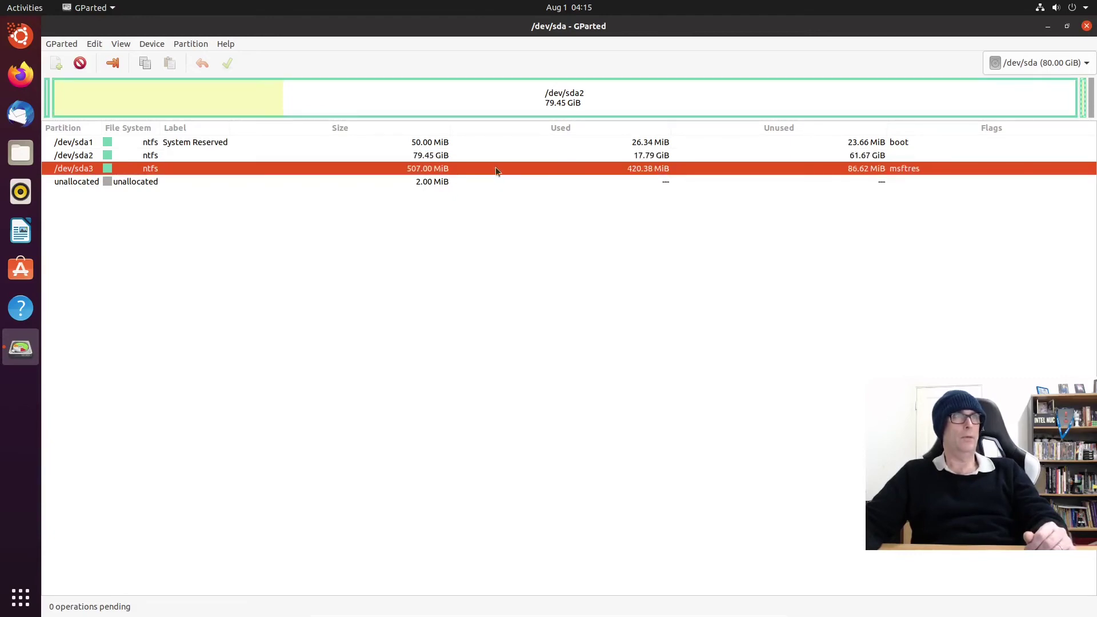
{"action": "left_click", "coordinate": [451, 156]}
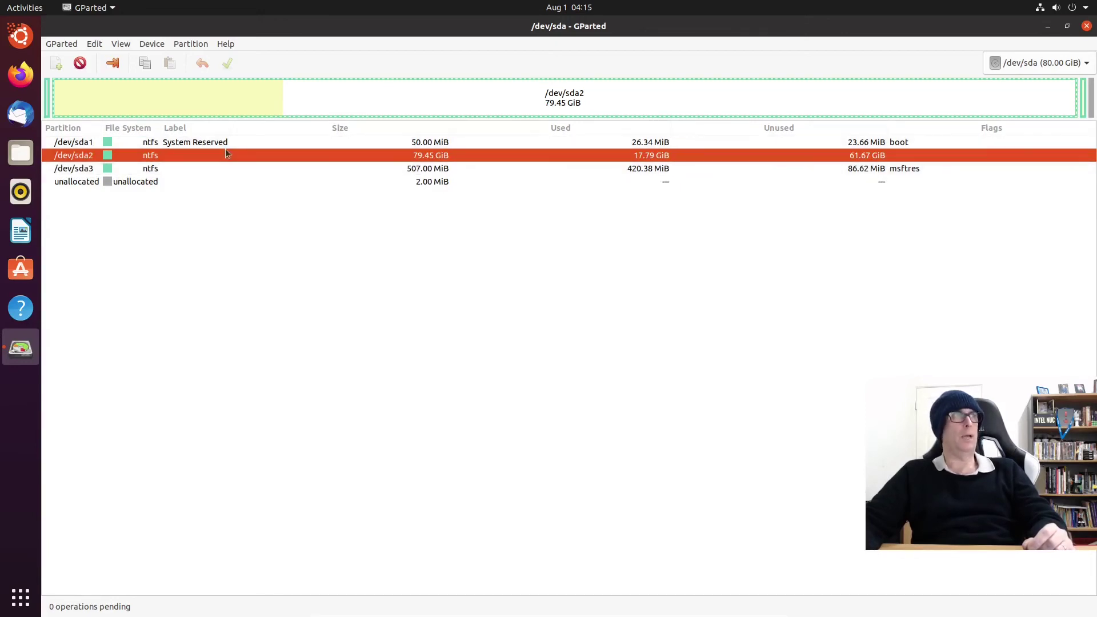
Open Resize/Move for /dev/sda2 and drag its right edge to shrink it.
{"action": "right_click", "coordinate": [475, 154]}
{"action": "left_click", "coordinate": [520, 189]}
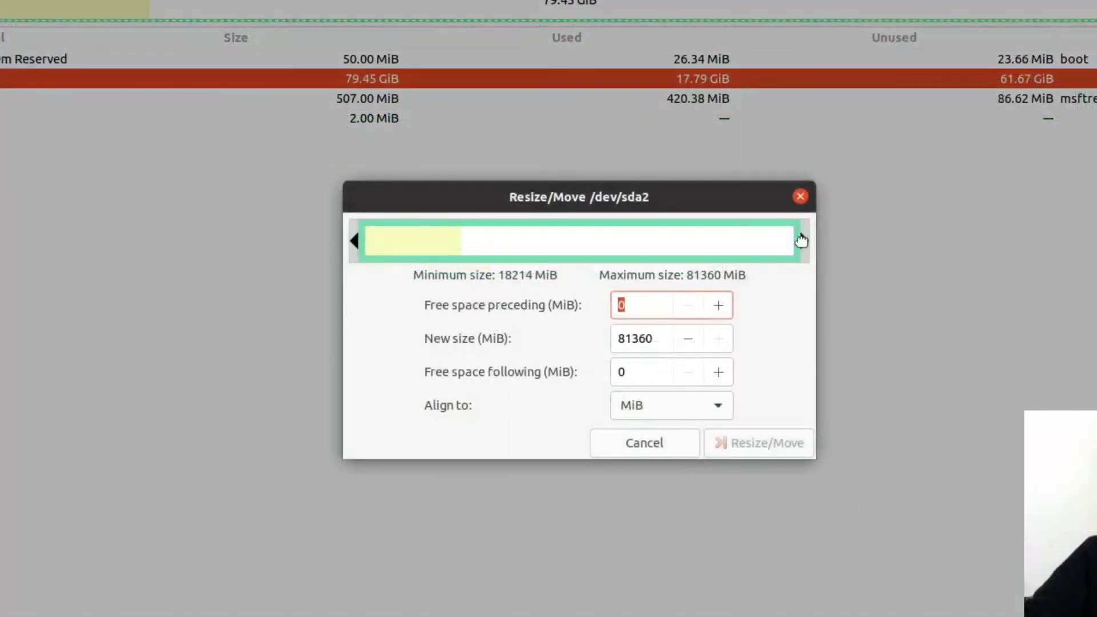
{"action": "left_click_drag", "start_coordinate": [802, 241], "coordinate": [638, 239]}
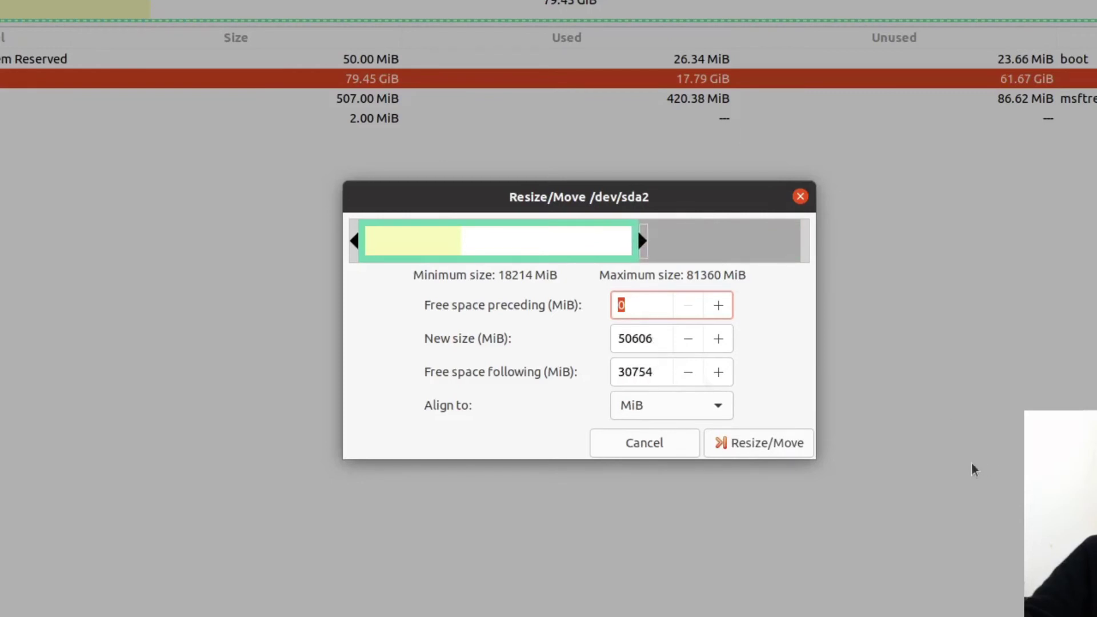
Adjust Free space following to exactly 30720 MiB and queue the /dev/sda2 resize.
{"action": "left_click", "coordinate": [688, 374]}
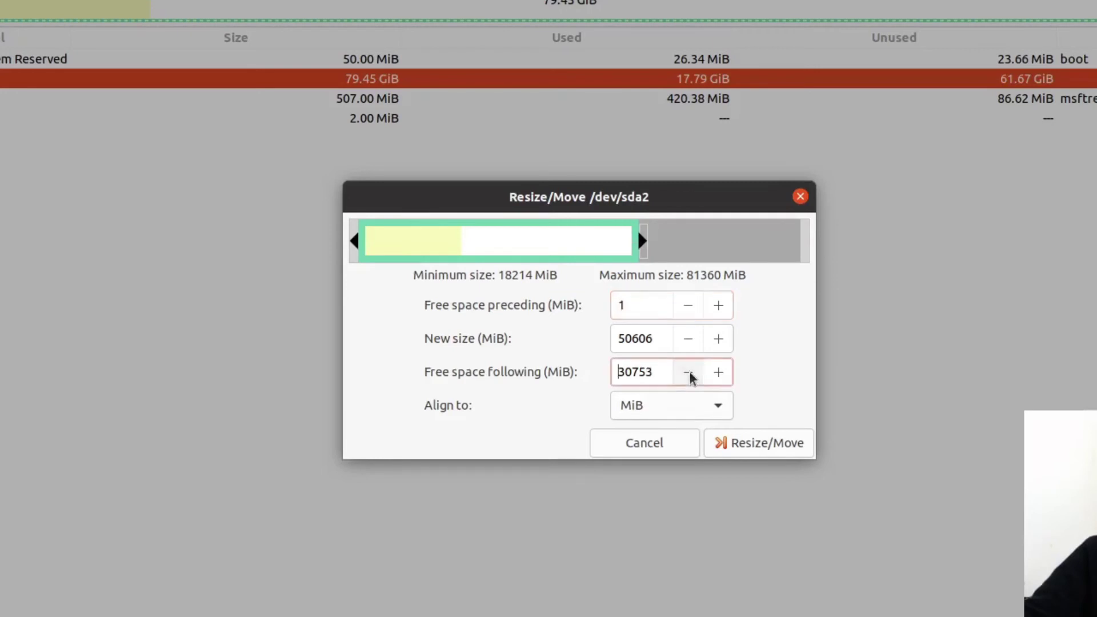
{"action": "left_click", "coordinate": [688, 374]}
{"action": "left_click", "coordinate": [689, 374]}
{"action": "left_click", "coordinate": [688, 374]}
{"action": "left_click", "coordinate": [689, 374]}
{"action": "left_click", "coordinate": [688, 374]}
{"action": "left_click", "coordinate": [688, 374]}
{"action": "double_click", "coordinate": [688, 374]}
{"action": "double_click", "coordinate": [688, 375]}
{"action": "double_click", "coordinate": [688, 374]}
{"action": "left_click", "coordinate": [688, 374]}
{"action": "double_click", "coordinate": [688, 374]}
{"action": "left_click", "coordinate": [688, 374]}
{"action": "triple_click", "coordinate": [688, 373]}
{"action": "left_click", "coordinate": [689, 372]}
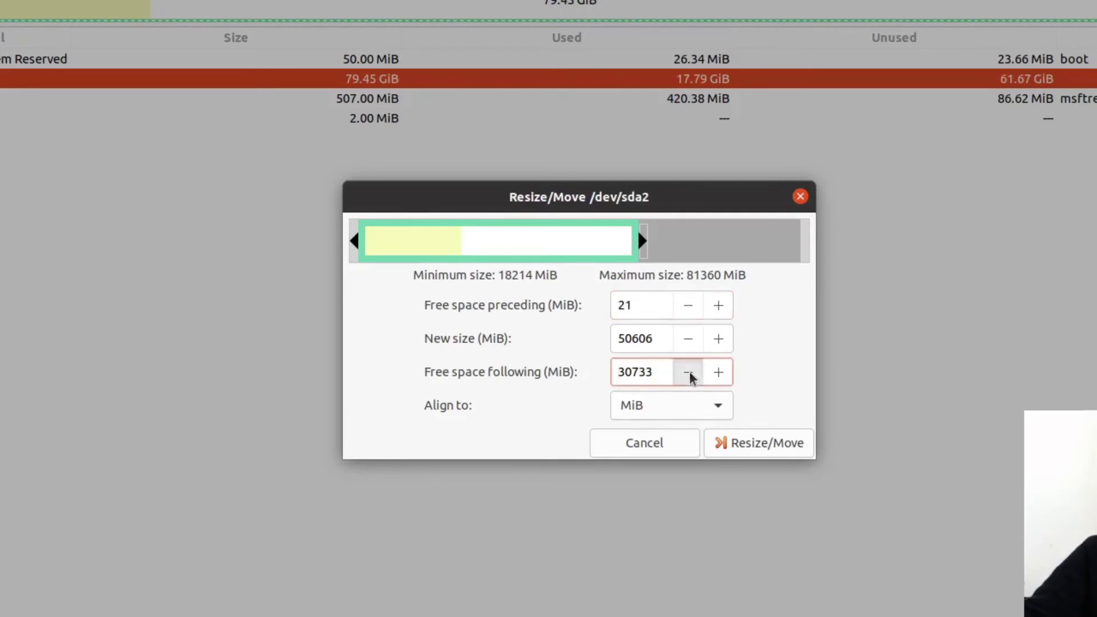
{"action": "triple_click", "coordinate": [688, 372]}
{"action": "triple_click", "coordinate": [688, 372]}
{"action": "left_click", "coordinate": [688, 372]}
{"action": "left_click", "coordinate": [688, 373]}
{"action": "double_click", "coordinate": [688, 372]}
{"action": "double_click", "coordinate": [688, 372]}
{"action": "left_click", "coordinate": [688, 373]}
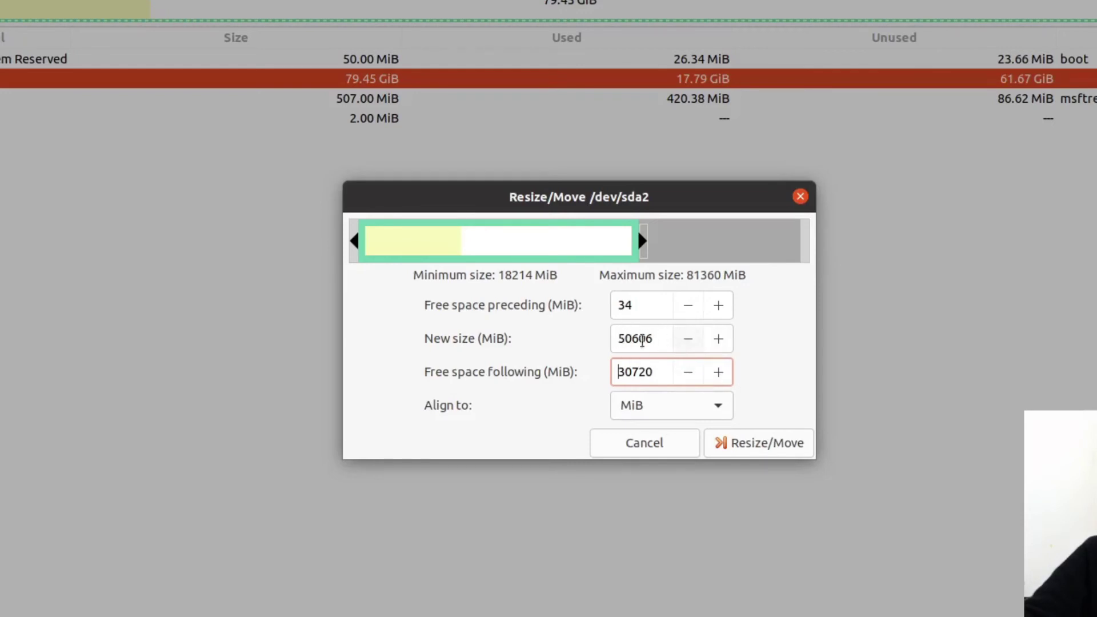
{"action": "left_click", "coordinate": [780, 445]}
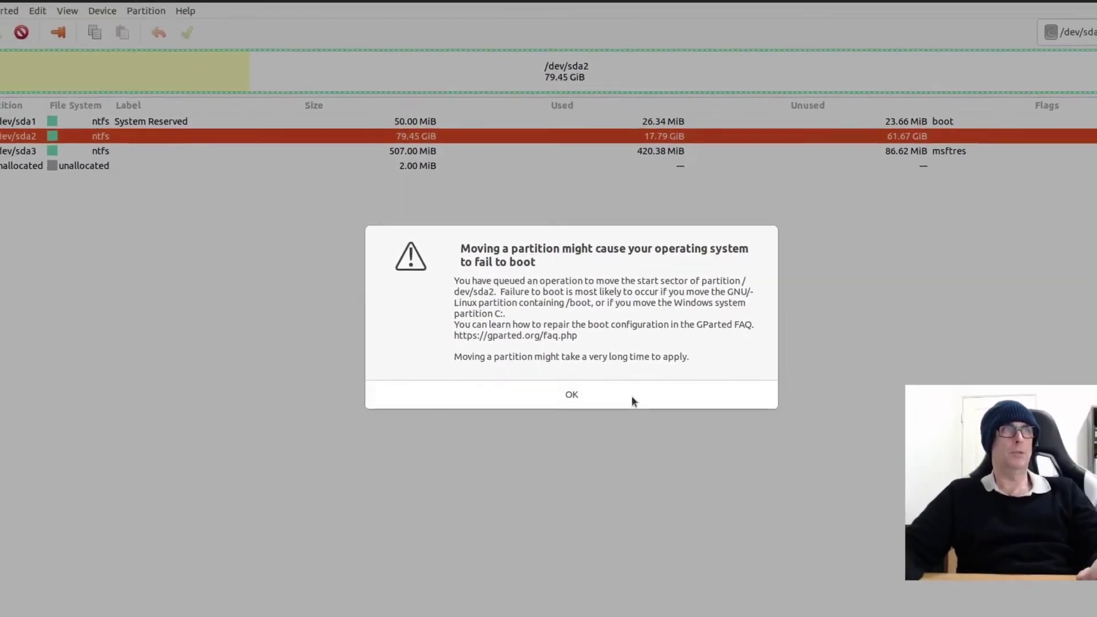
Dismiss the boot warning and apply the pending /dev/sda2 shrink.
{"action": "left_click", "coordinate": [629, 395]}
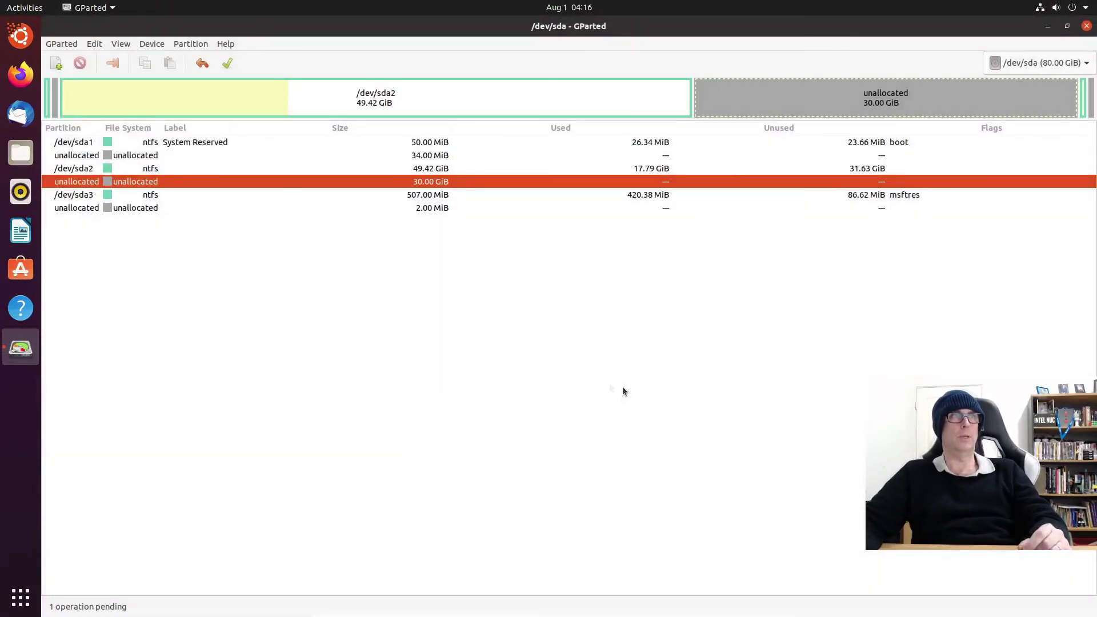
{"action": "left_click", "coordinate": [227, 62]}
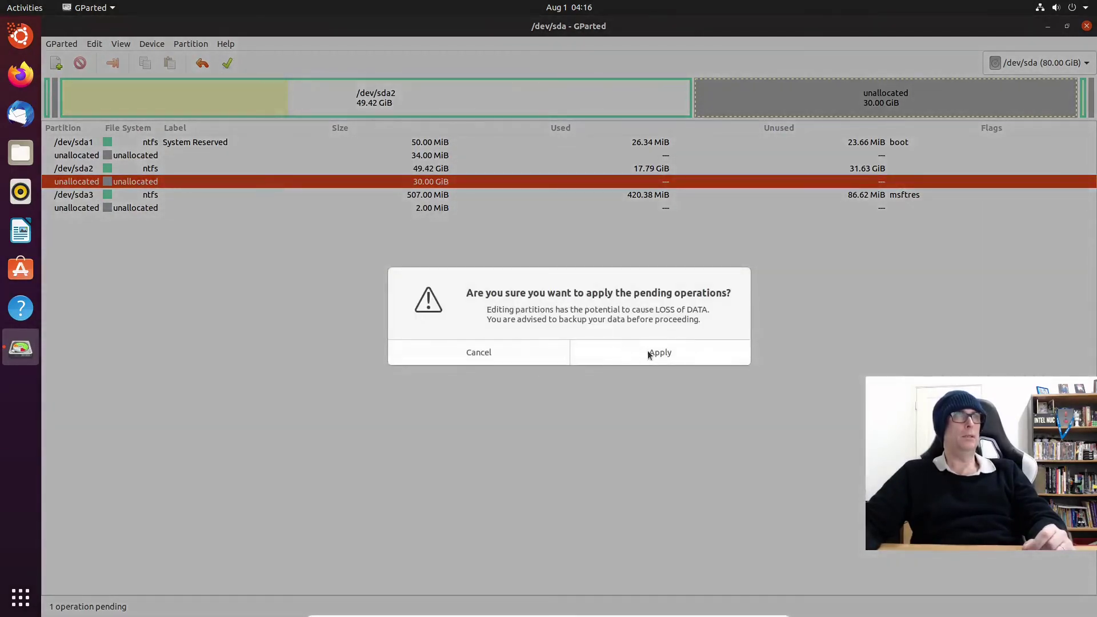
{"action": "left_click", "coordinate": [650, 353]}
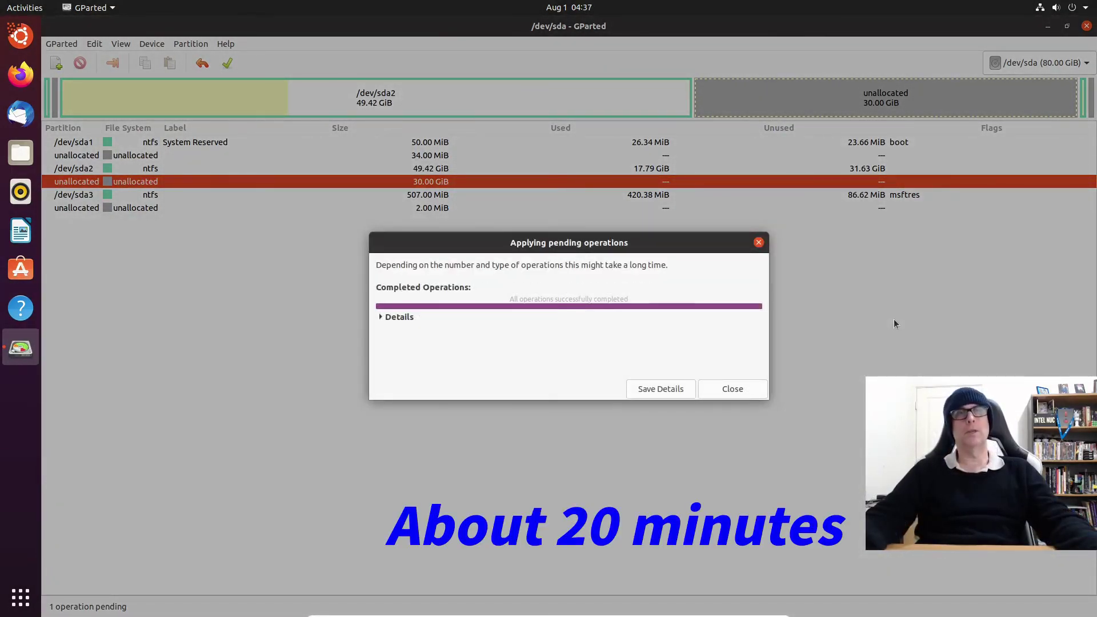
{"action": "left_click", "coordinate": [718, 399]}
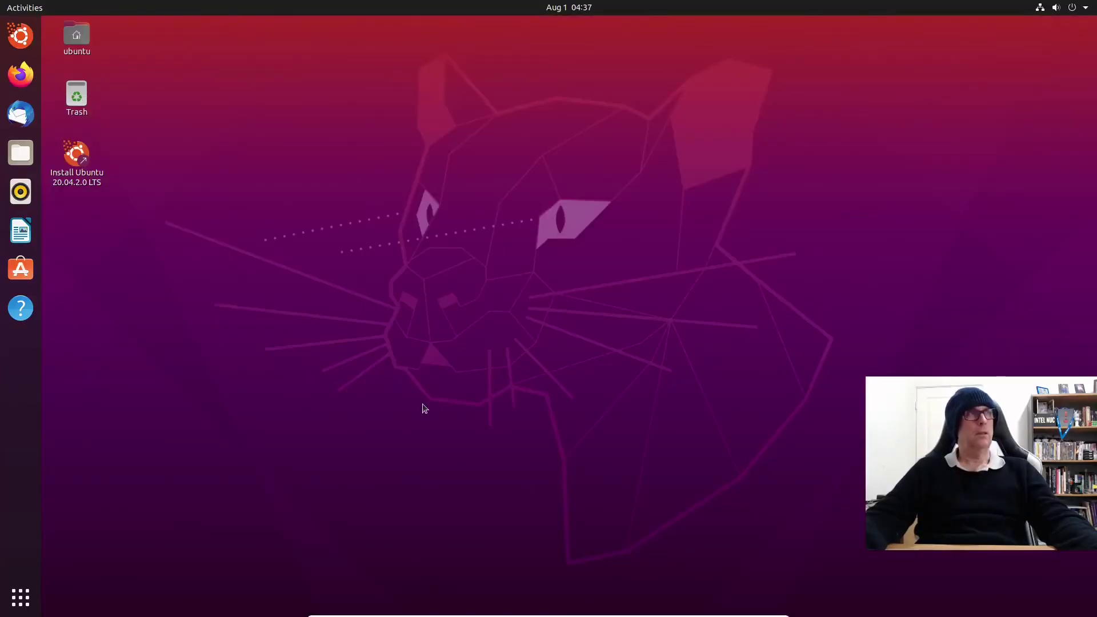
Power off the Ubuntu live session from the top-bar power menu.
{"action": "left_click", "coordinate": [1066, 9]}
{"action": "left_click", "coordinate": [990, 112]}
{"action": "left_click", "coordinate": [965, 169]}
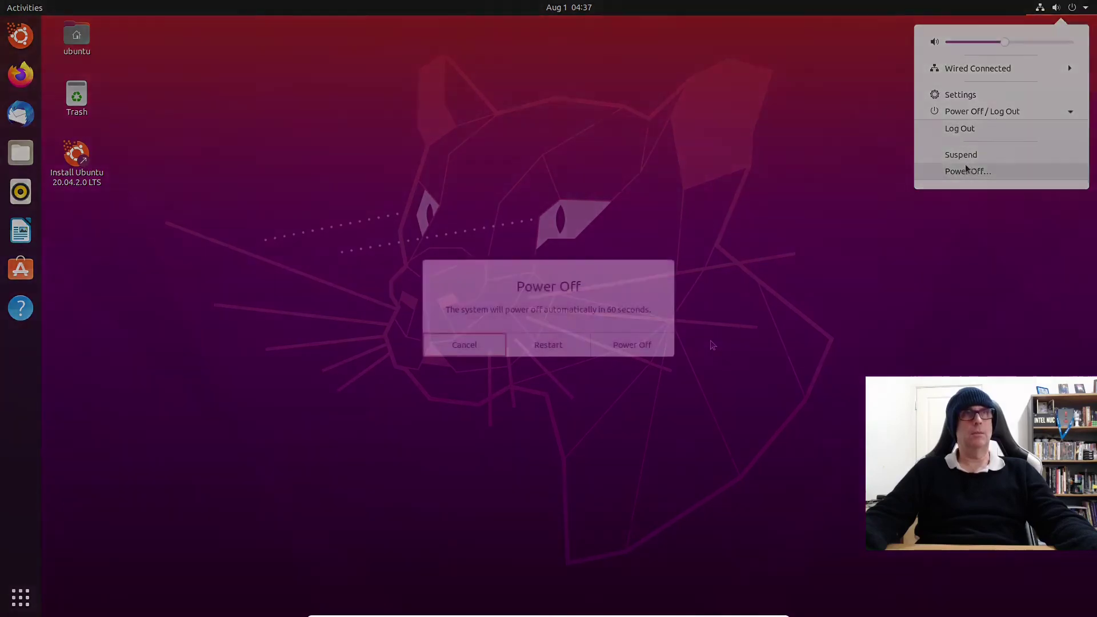
{"action": "left_click", "coordinate": [639, 345]}
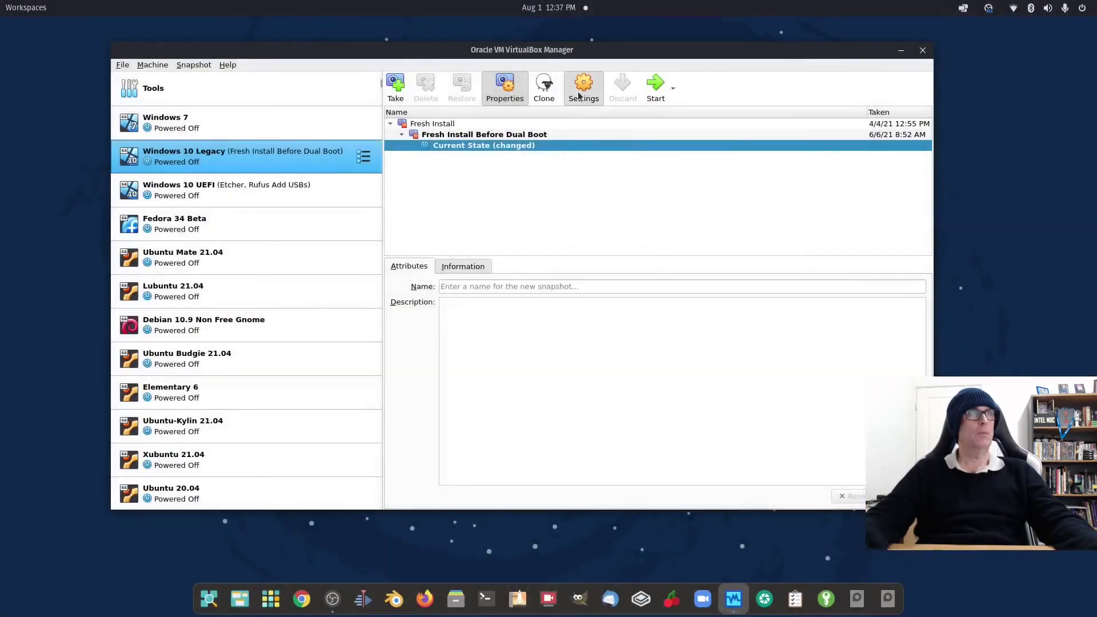
Confirm in Storage settings that Windows 10 Legacy's optical drive is empty, then close settings.
{"action": "key", "text": "ctrl+s"}
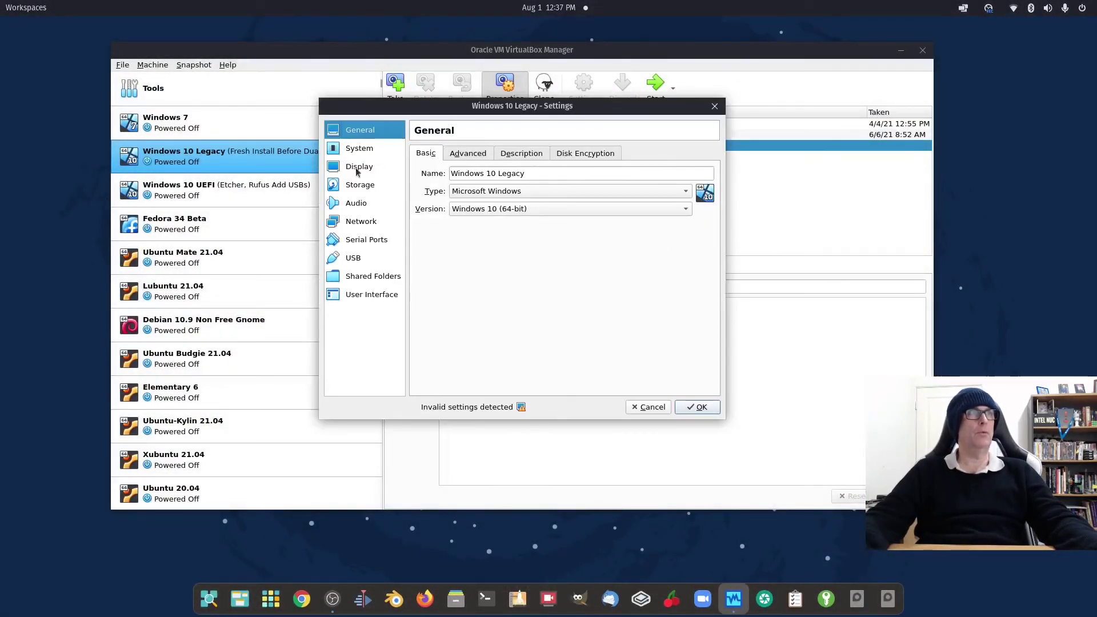
{"action": "left_click", "coordinate": [361, 188]}
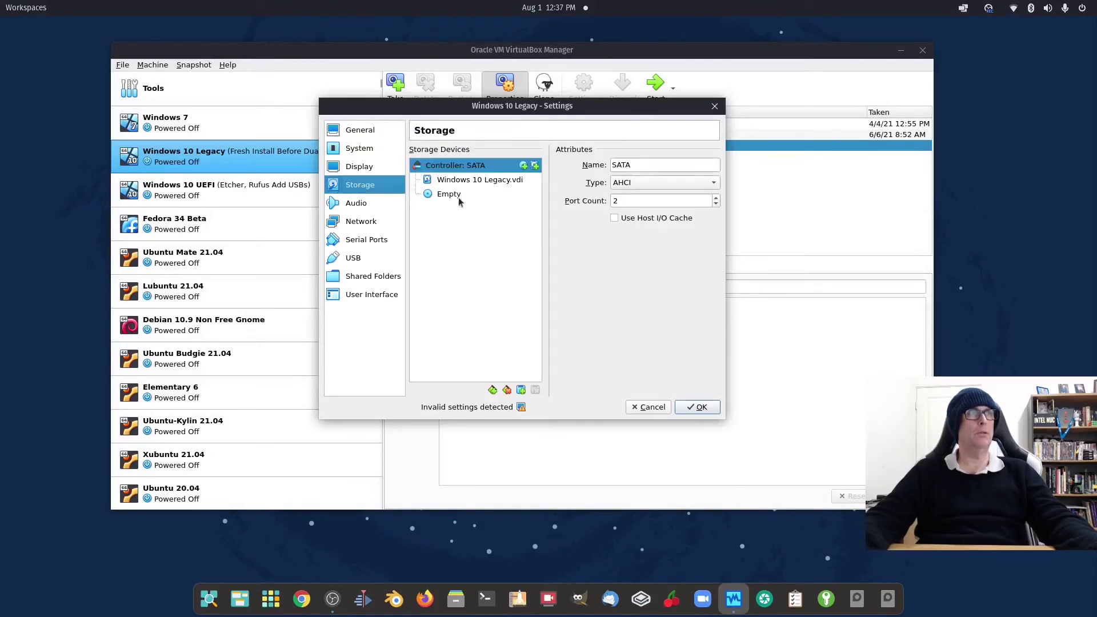
{"action": "left_click", "coordinate": [697, 412]}
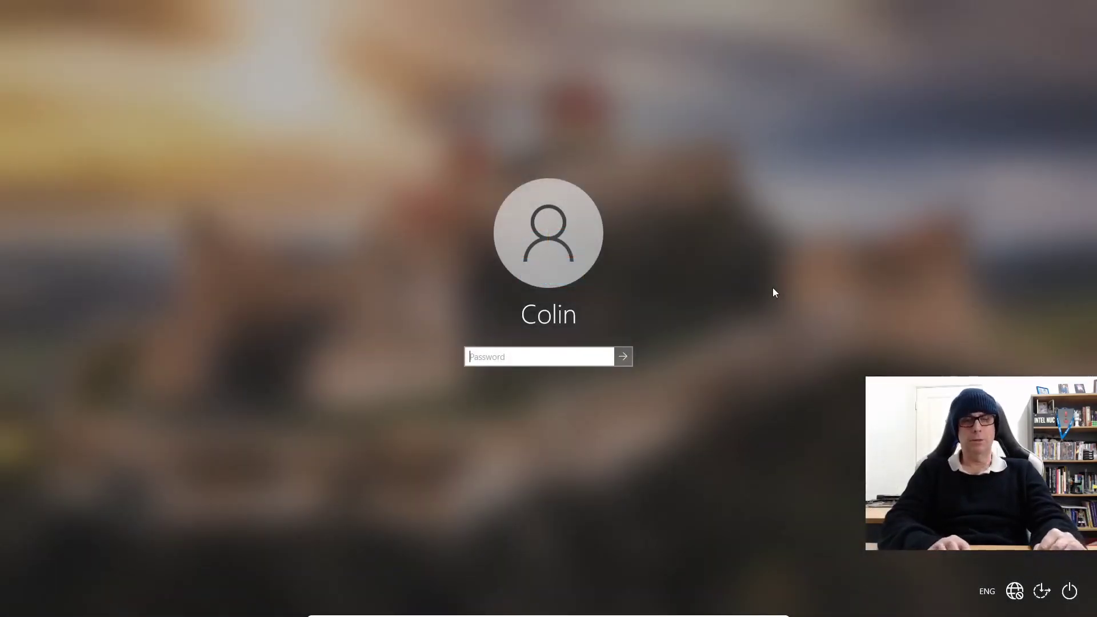
Enter the account password at the Windows sign-in screen.
{"action": "type", "text": "•••"}
{"action": "type", "text": "••"}
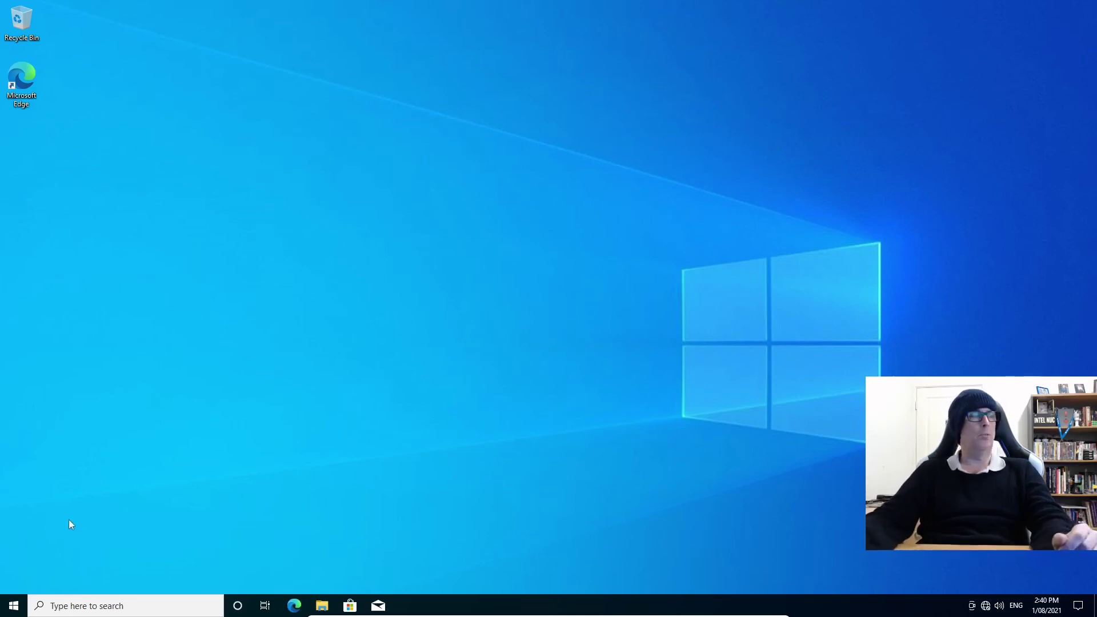
Launch Disk Management from the Start button's right-click menu to inspect Disk 0.
{"action": "right_click", "coordinate": [13, 607]}
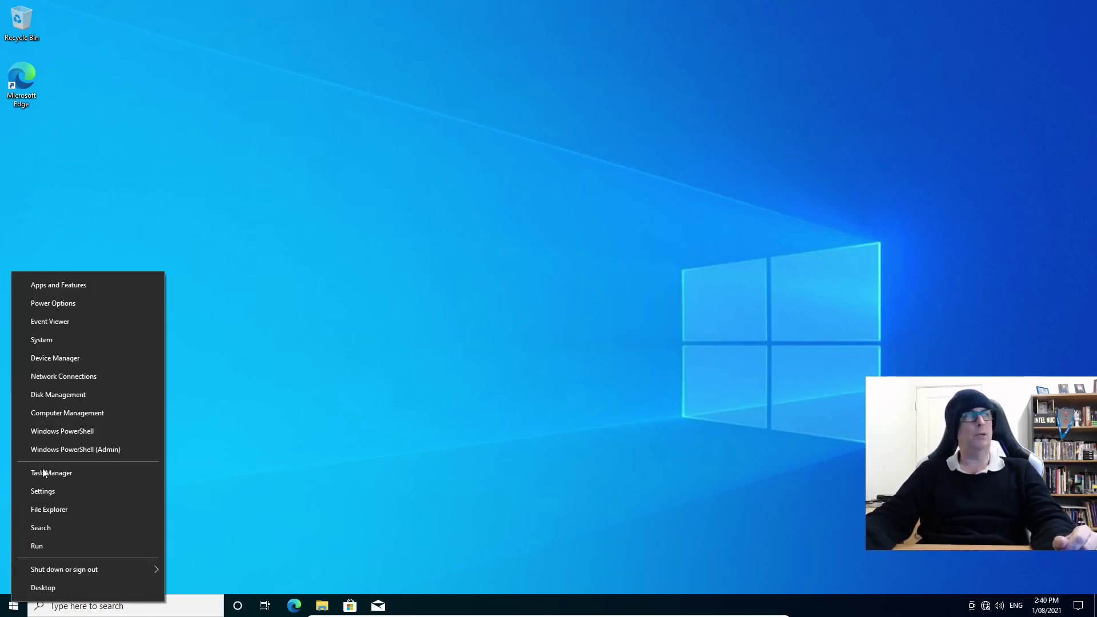
{"action": "left_click", "coordinate": [85, 393]}
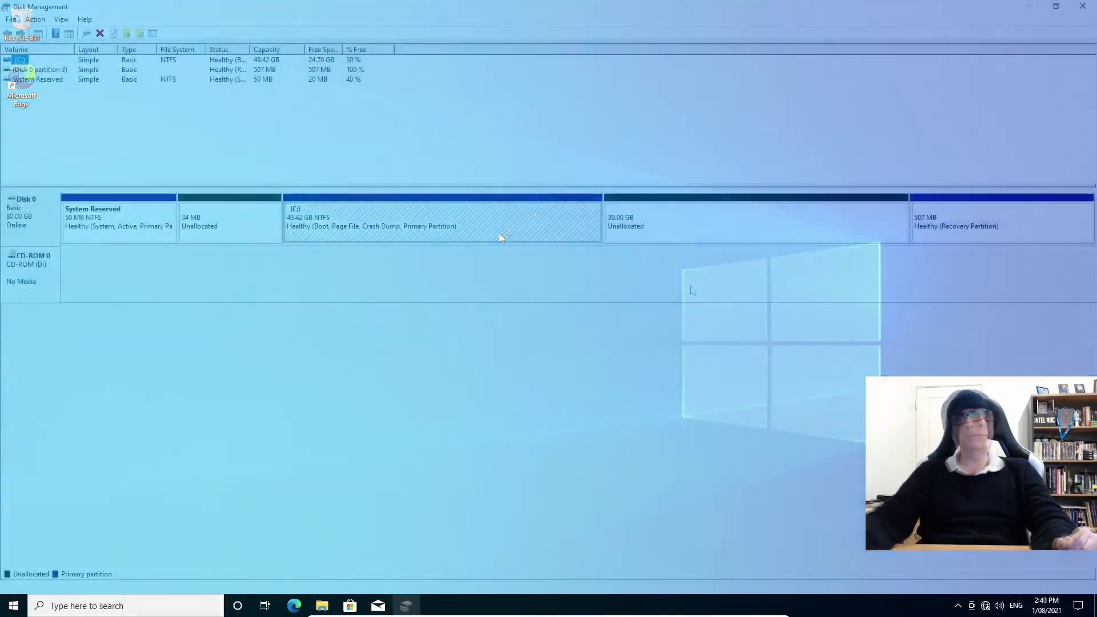